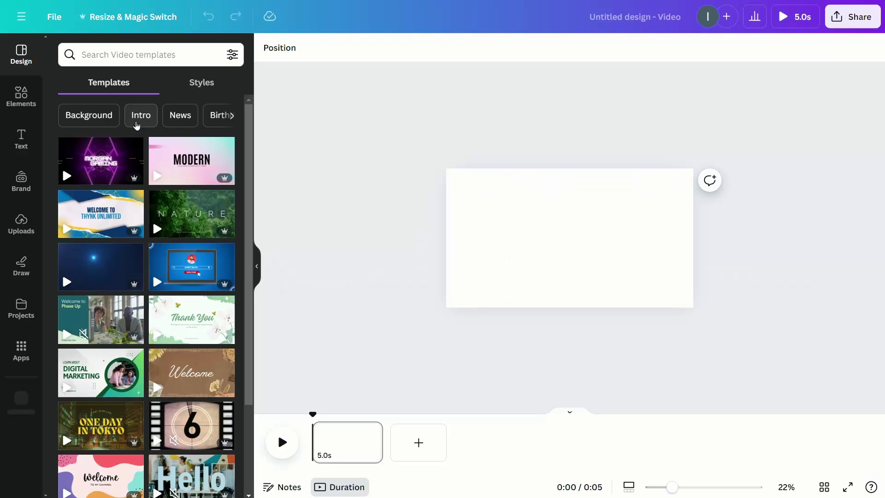
Step: Add a grey square and stretch it over the page's right side, past the bottom edge
{"action": "scroll", "coordinate": [97, 217], "scroll_direction": "down", "scroll_amount": 6}
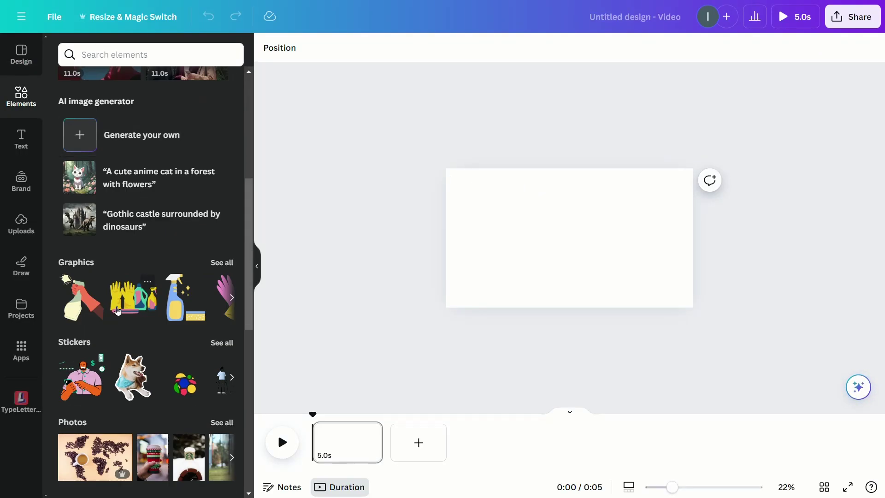
{"action": "scroll", "coordinate": [83, 258], "scroll_direction": "down", "scroll_amount": 10}
{"action": "scroll", "coordinate": [68, 295], "scroll_direction": "up", "scroll_amount": 4}
{"action": "left_click", "coordinate": [76, 267]}
{"action": "left_click", "coordinate": [629, 290]}
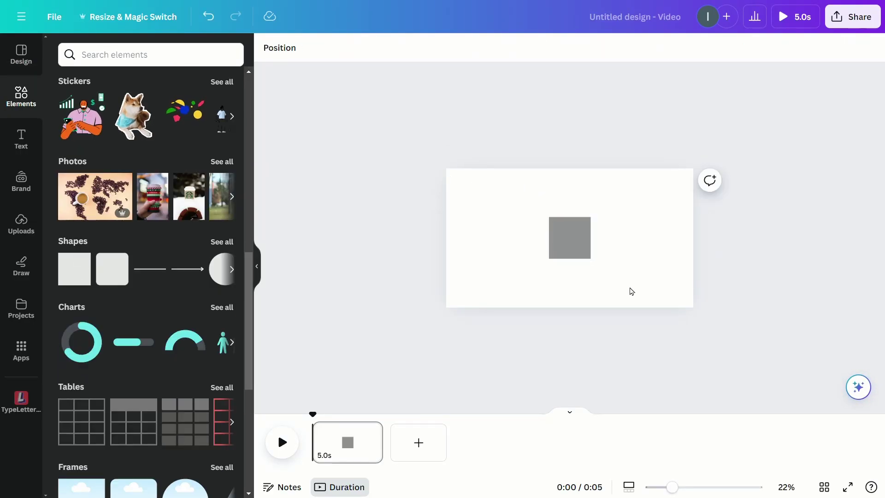
{"action": "left_click", "coordinate": [572, 250]}
{"action": "left_click_drag", "start_coordinate": [591, 217], "coordinate": [696, 176]}
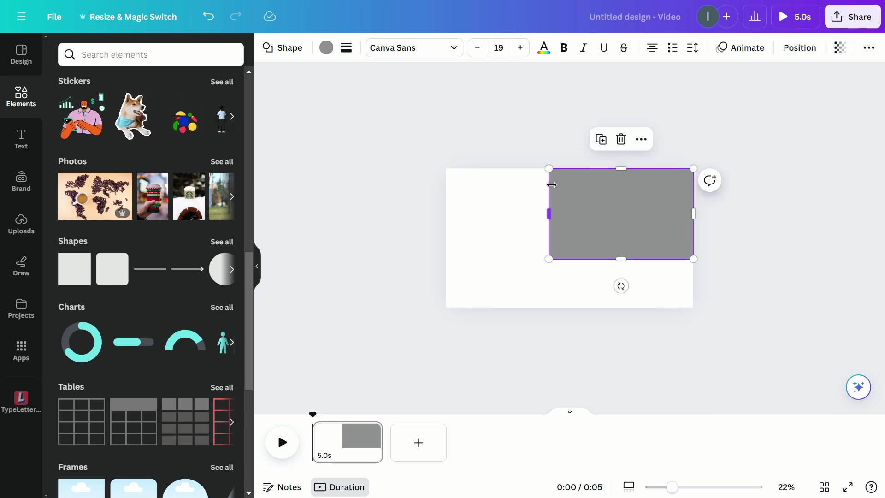
{"action": "left_click_drag", "start_coordinate": [556, 175], "coordinate": [486, 178]}
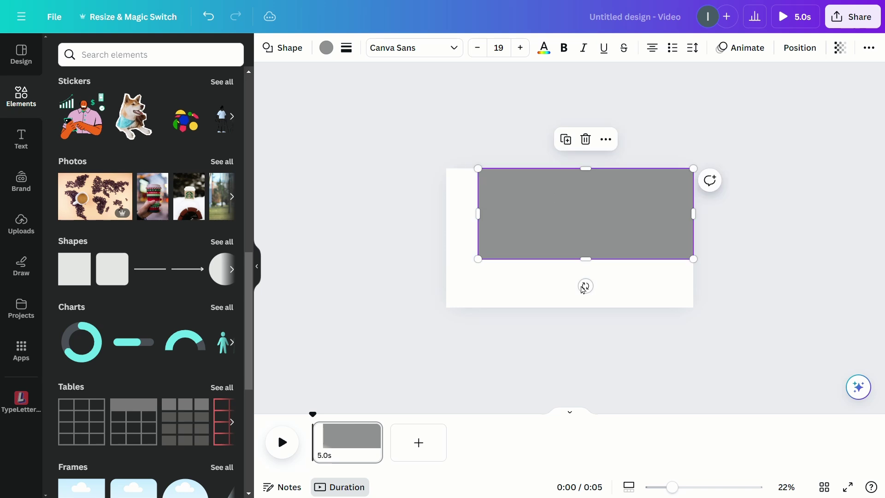
{"action": "left_click_drag", "start_coordinate": [599, 263], "coordinate": [602, 314]}
{"action": "left_click", "coordinate": [577, 260]}
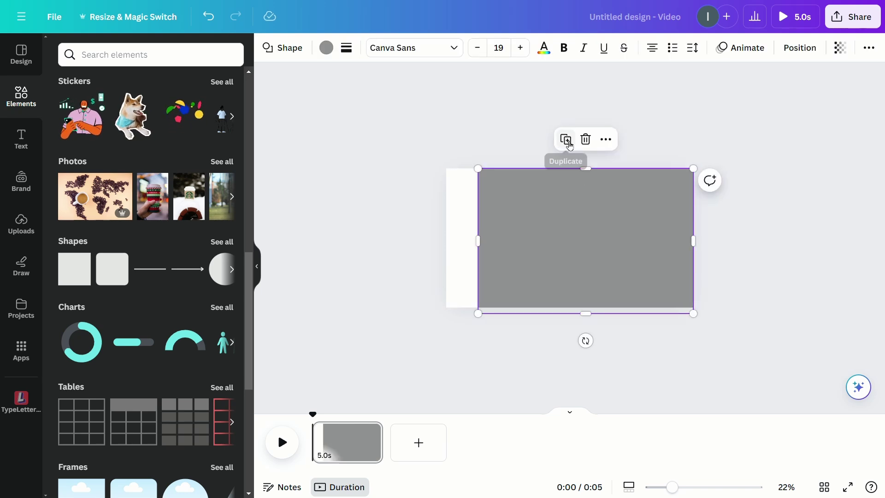
Step: Make the rectangle pink and add purple, turquoise and yellow duplicates
{"action": "left_click", "coordinate": [327, 48]}
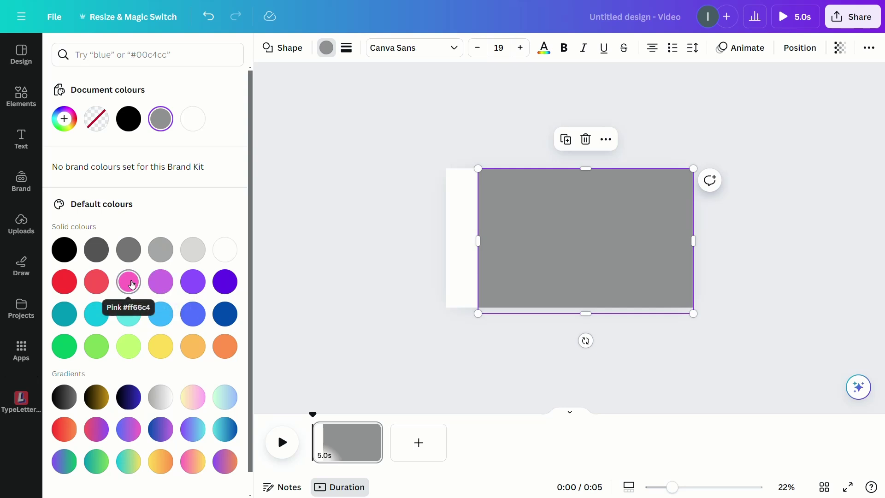
{"action": "left_click", "coordinate": [567, 143]}
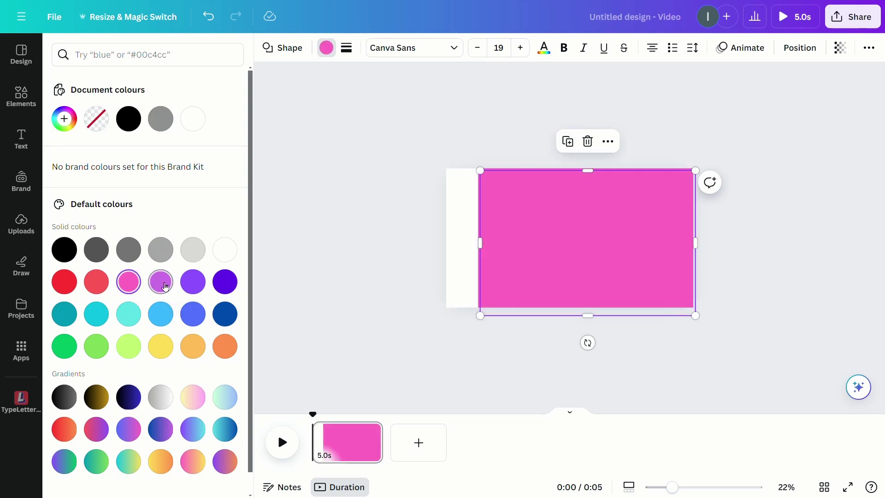
{"action": "left_click", "coordinate": [165, 287]}
{"action": "left_click", "coordinate": [110, 314]}
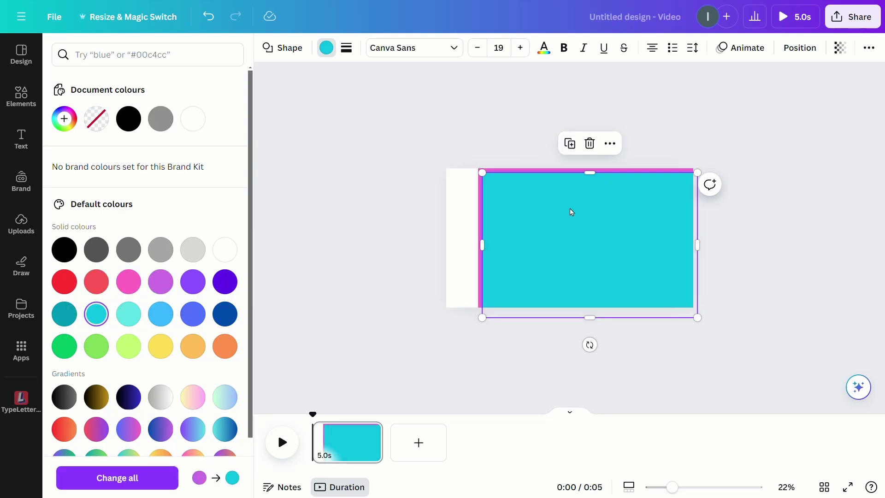
{"action": "left_click", "coordinate": [576, 148]}
{"action": "left_click", "coordinate": [161, 346]}
Step: Stagger the yellow, turquoise, purple and pink rectangles rightward into vertical stripes
{"action": "mouse_move", "coordinate": [607, 241]}
{"action": "left_mouse_down"}
{"action": "mouse_move", "coordinate": [594, 243]}
{"action": "mouse_move", "coordinate": [601, 205]}
{"action": "left_mouse_up"}
{"action": "mouse_move", "coordinate": [634, 238]}
{"action": "left_mouse_down"}
{"action": "mouse_move", "coordinate": [606, 243]}
{"action": "mouse_move", "coordinate": [767, 237]}
{"action": "left_mouse_up"}
{"action": "left_click_drag", "start_coordinate": [544, 232], "coordinate": [657, 229]}
{"action": "left_click", "coordinate": [539, 230]}
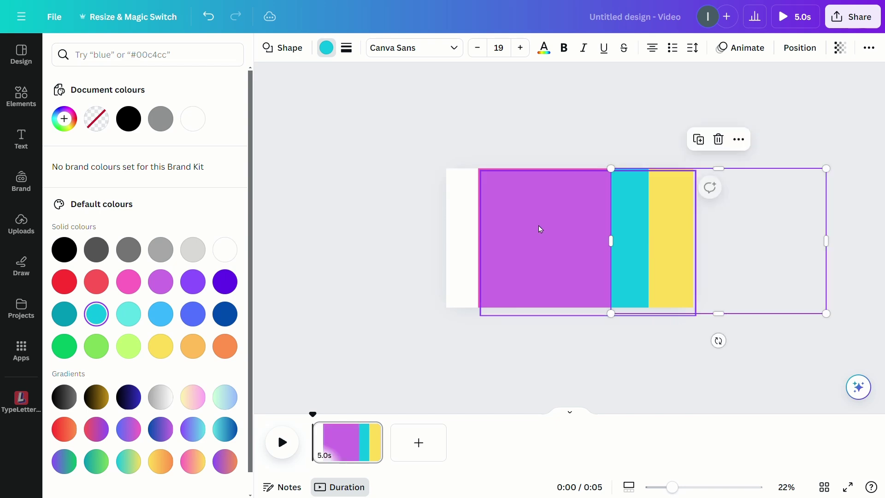
{"action": "left_click_drag", "start_coordinate": [510, 236], "coordinate": [592, 236]}
{"action": "left_click", "coordinate": [505, 235]}
{"action": "left_click_drag", "start_coordinate": [506, 235], "coordinate": [563, 236]}
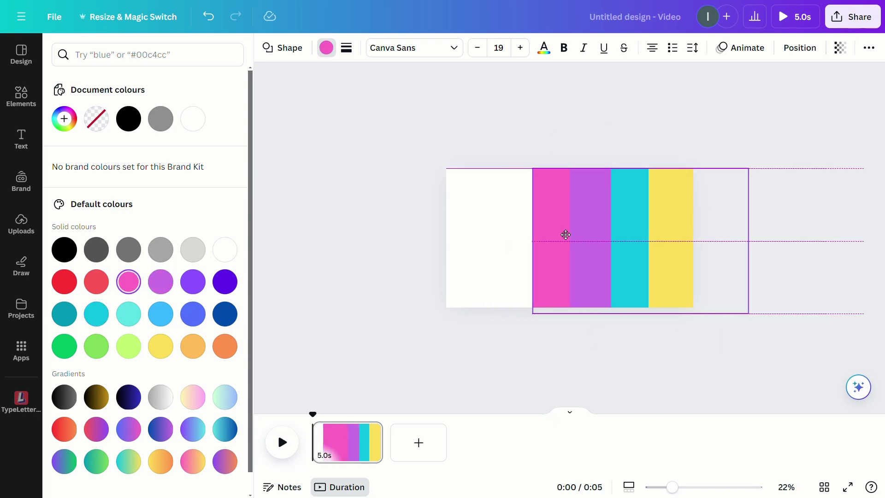
Step: Add a small square at the pink stripe's left edge
{"action": "left_click", "coordinate": [21, 97]}
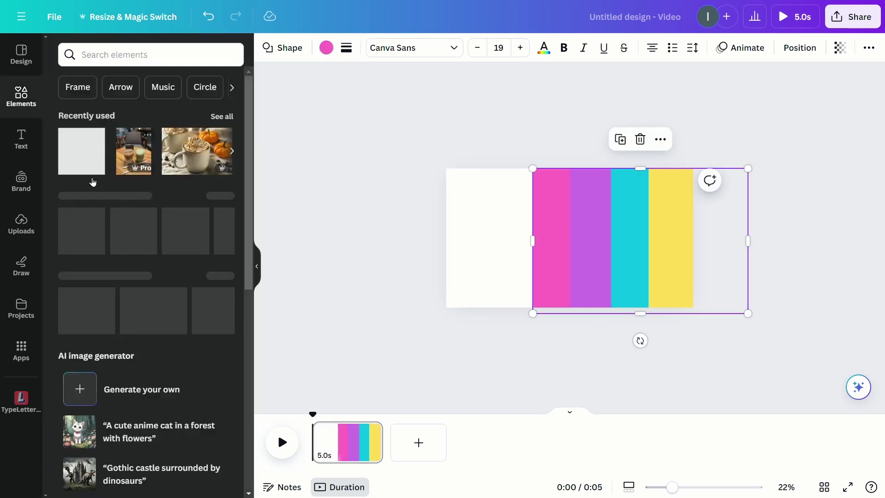
{"action": "left_click", "coordinate": [82, 152]}
{"action": "mouse_move", "coordinate": [587, 226]}
{"action": "left_mouse_down"}
{"action": "mouse_move", "coordinate": [497, 207]}
{"action": "mouse_move", "coordinate": [528, 207]}
{"action": "left_mouse_up"}
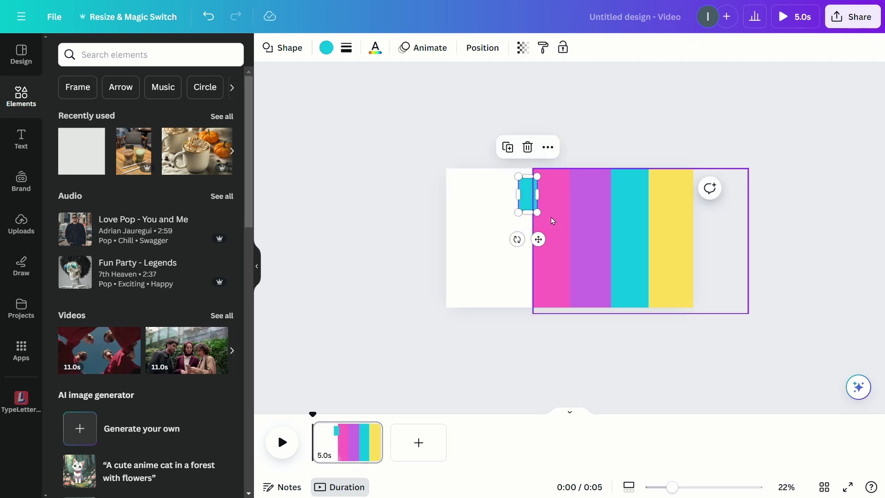
Step: Round the stripes' corners with Corner rounding and nudge the small tab into place
{"action": "left_click", "coordinate": [553, 218]}
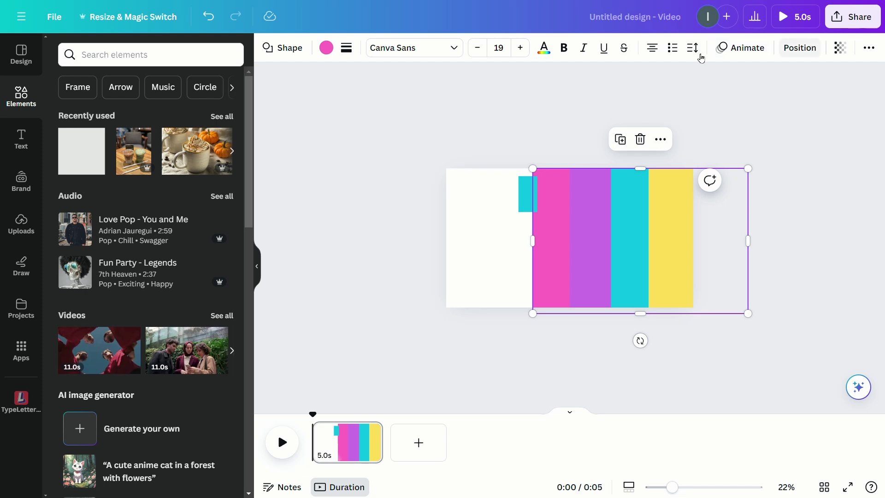
{"action": "left_click", "coordinate": [350, 53]}
{"action": "left_click_drag", "start_coordinate": [352, 165], "coordinate": [372, 166]}
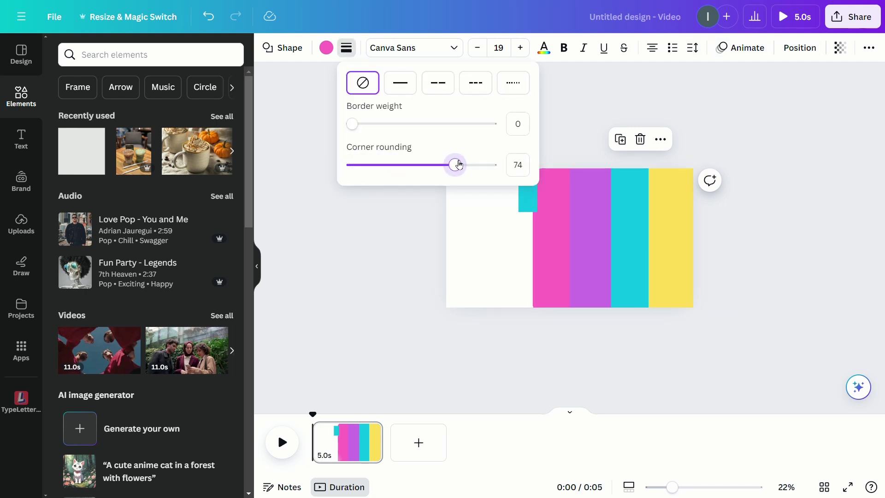
{"action": "left_click", "coordinate": [546, 199]}
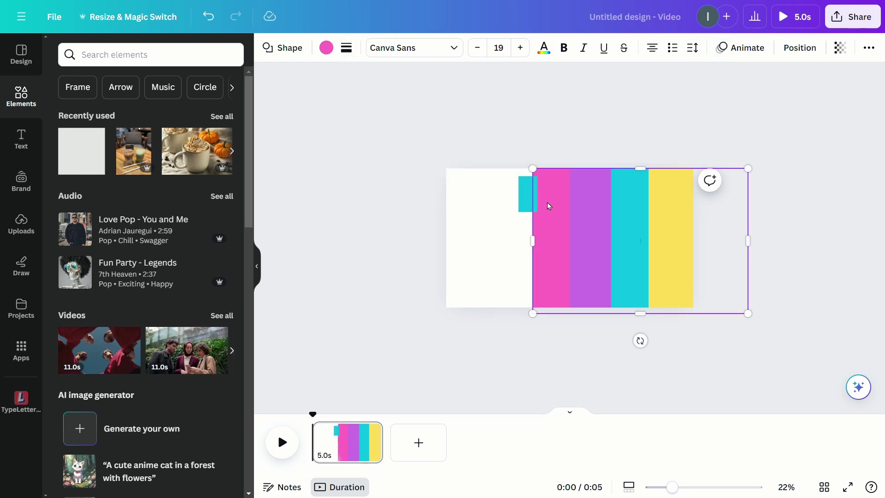
{"action": "left_click_drag", "start_coordinate": [527, 192], "coordinate": [531, 198]}
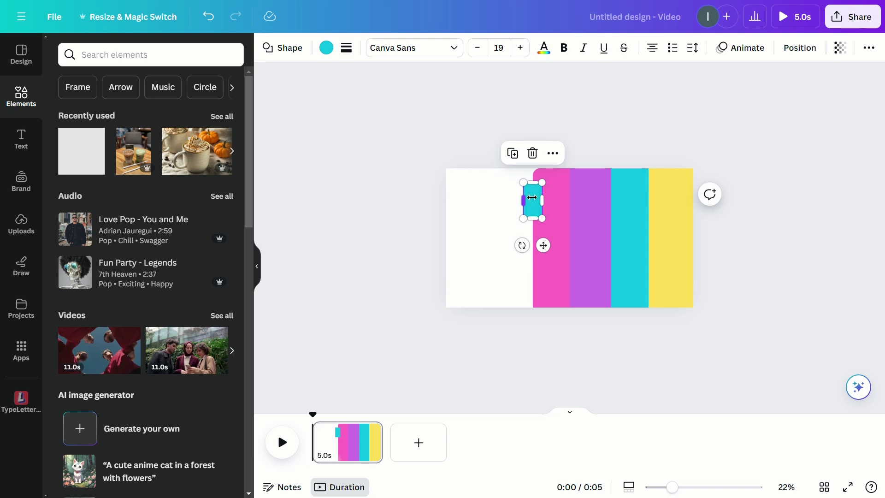
{"action": "left_click", "coordinate": [350, 48]}
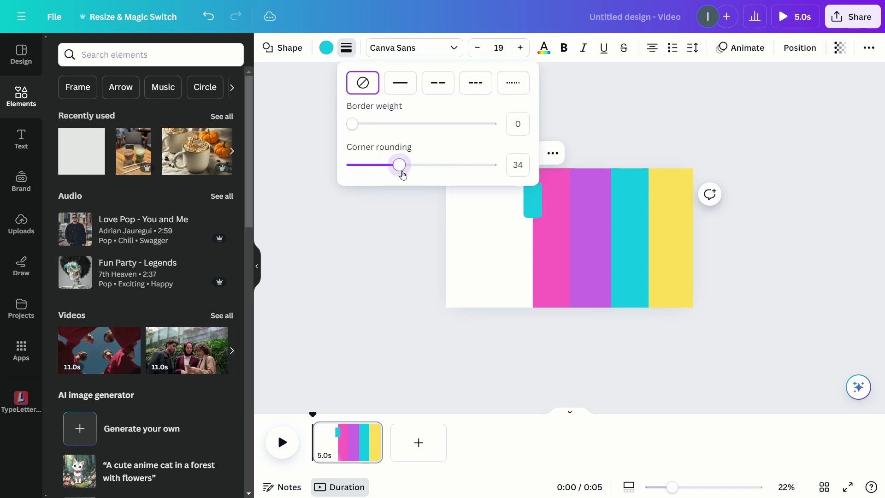
{"action": "key", "text": "Escape"}
{"action": "left_click", "coordinate": [529, 201]}
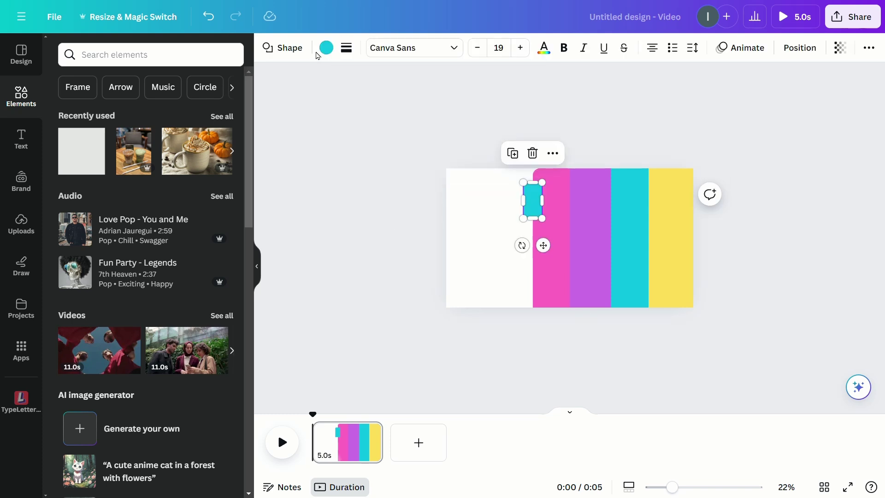
Step: Make the small tab pink and position it against its stripe
{"action": "left_click", "coordinate": [326, 47]}
{"action": "left_click", "coordinate": [225, 118]}
{"action": "left_click", "coordinate": [506, 178]}
{"action": "left_click", "coordinate": [533, 210]}
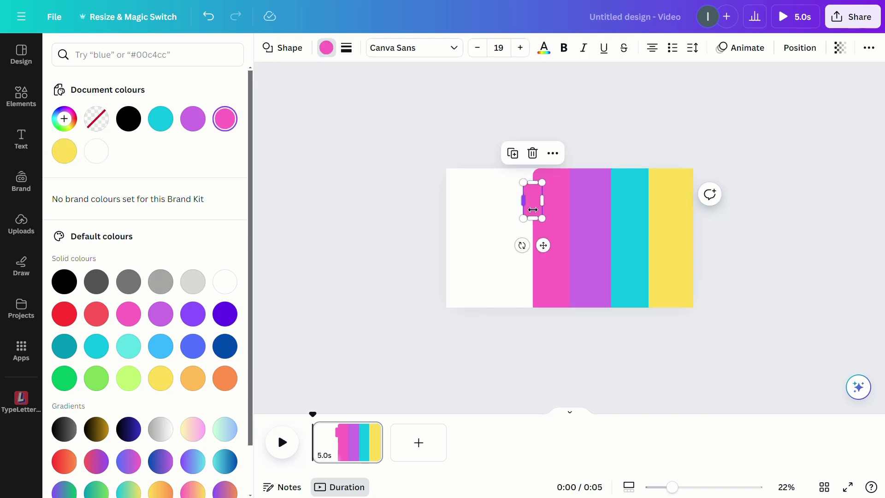
{"action": "mouse_move", "coordinate": [533, 210]}
{"action": "left_mouse_down"}
{"action": "mouse_move", "coordinate": [608, 266]}
{"action": "mouse_move", "coordinate": [649, 273]}
{"action": "left_mouse_up"}
Step: Colour the remaining tabs purple, teal and yellow, then clear the selection
{"action": "left_click", "coordinate": [199, 120]}
{"action": "left_click", "coordinate": [161, 118]}
{"action": "left_click", "coordinate": [64, 150]}
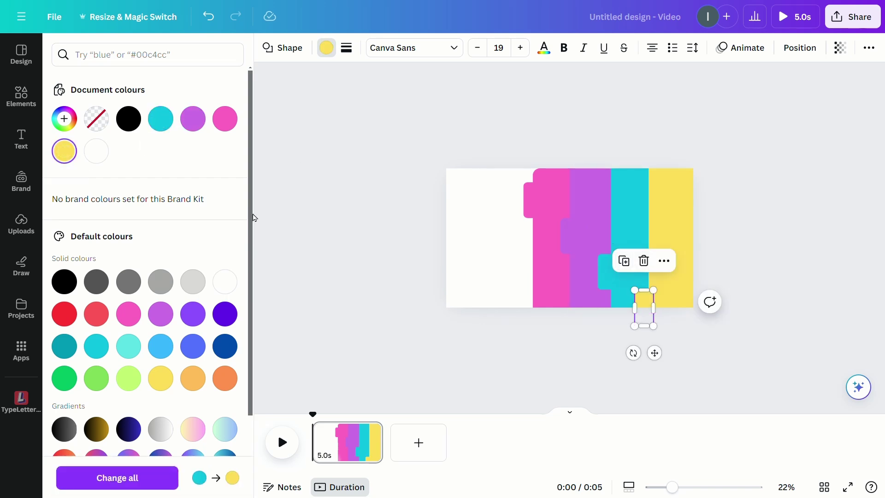
{"action": "key", "text": "Escape"}
{"action": "left_click", "coordinate": [763, 229]}
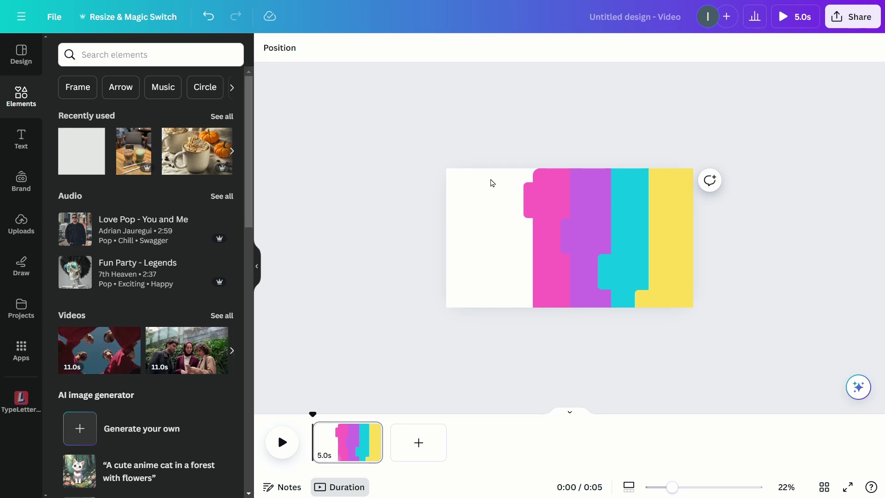
Step: Group all shapes and send them to the back, then group the purple tab with its stripe
{"action": "key", "text": "ctrl+a"}
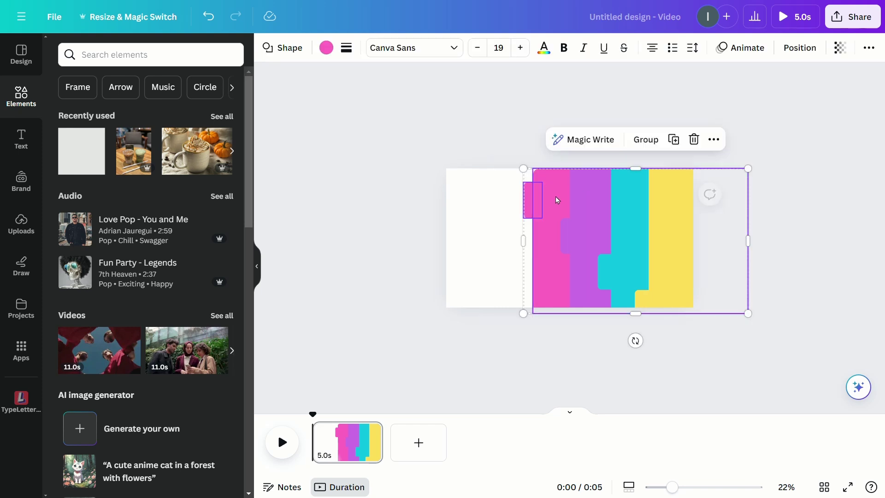
{"action": "key", "text": "ctrl+g"}
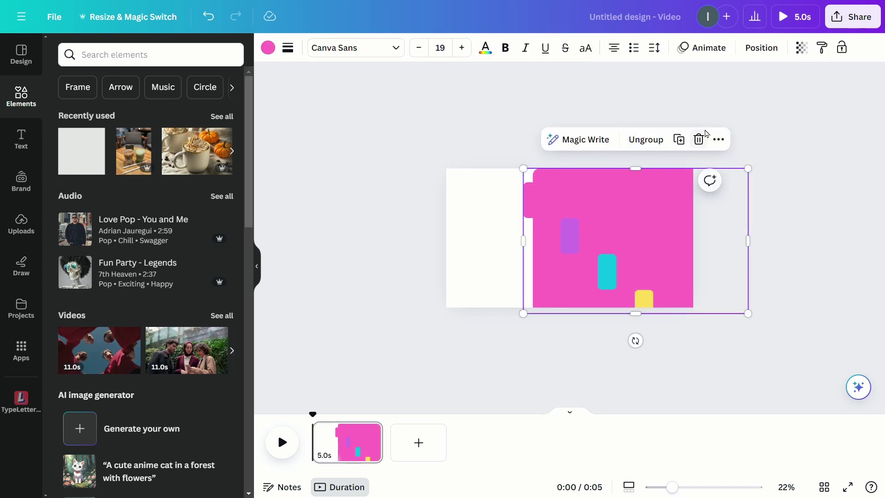
{"action": "left_click", "coordinate": [768, 50]}
{"action": "left_click", "coordinate": [184, 102]}
{"action": "left_click", "coordinate": [579, 233]}
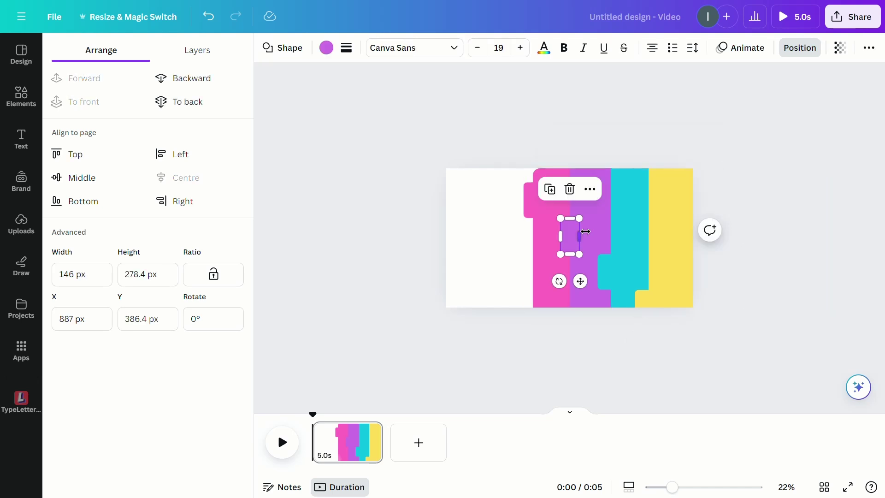
{"action": "left_click", "coordinate": [683, 139]}
{"action": "left_click", "coordinate": [194, 78]}
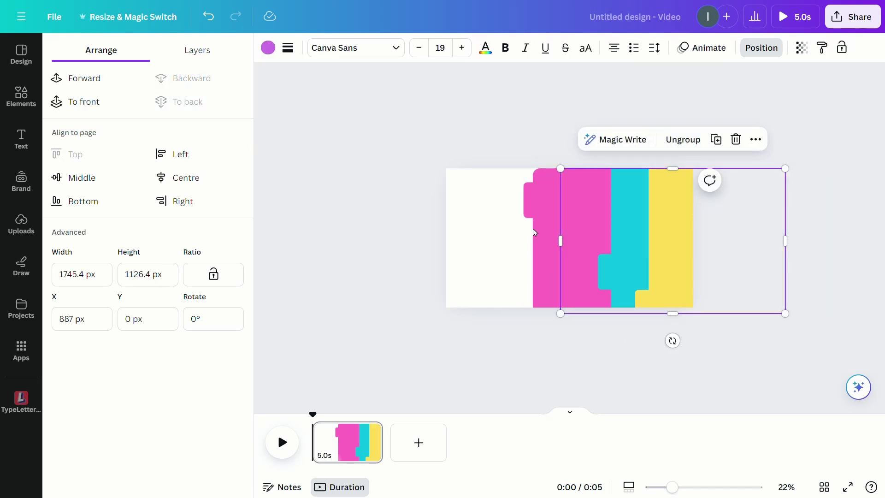
Step: Group the teal and yellow stripes each with their tabs, then select the pink tab
{"action": "left_click", "coordinate": [616, 261]}
{"action": "left_click", "coordinate": [637, 248], "text": "shift"}
{"action": "left_click", "coordinate": [723, 139]}
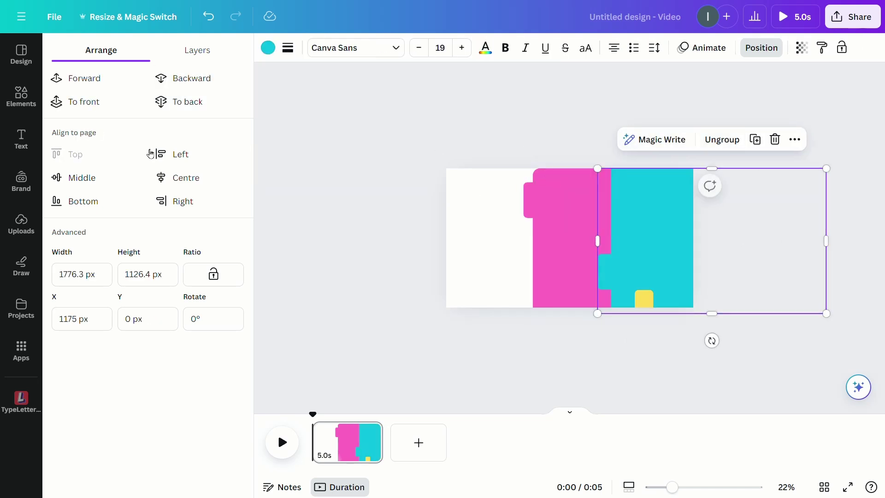
{"action": "left_click", "coordinate": [184, 102]}
{"action": "left_click", "coordinate": [668, 267]}
{"action": "left_click", "coordinate": [643, 299], "text": "shift"}
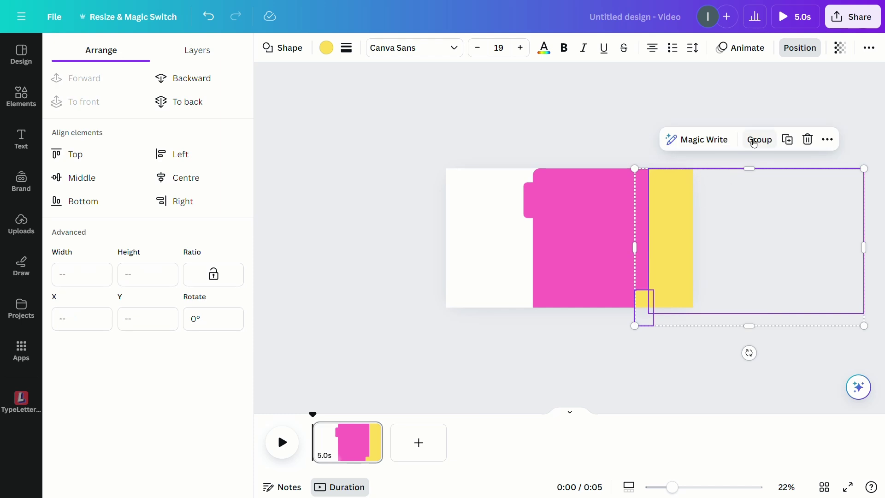
{"action": "left_click", "coordinate": [757, 139]}
{"action": "double_click", "coordinate": [542, 218]}
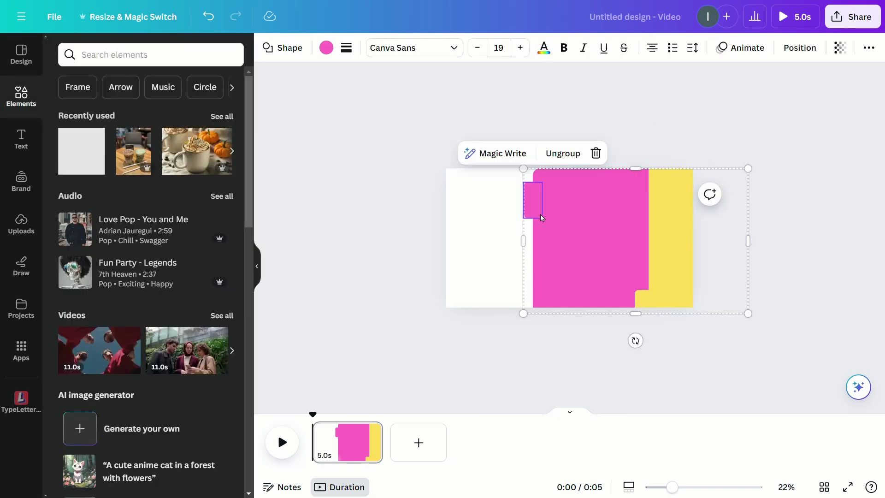
Step: Reorder the stripe groups in the Layers list, raising pink, cyan and purple
{"action": "left_click", "coordinate": [801, 47]}
{"action": "left_click", "coordinate": [197, 50]}
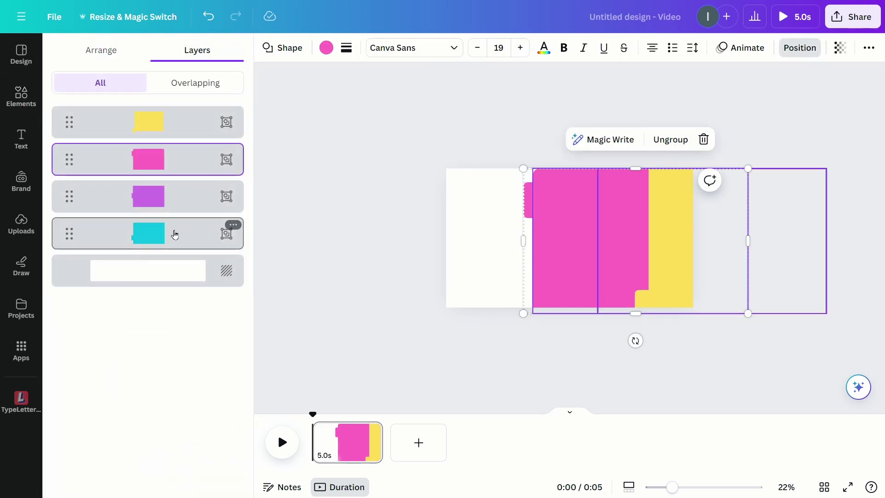
{"action": "left_click_drag", "start_coordinate": [150, 161], "coordinate": [154, 111]}
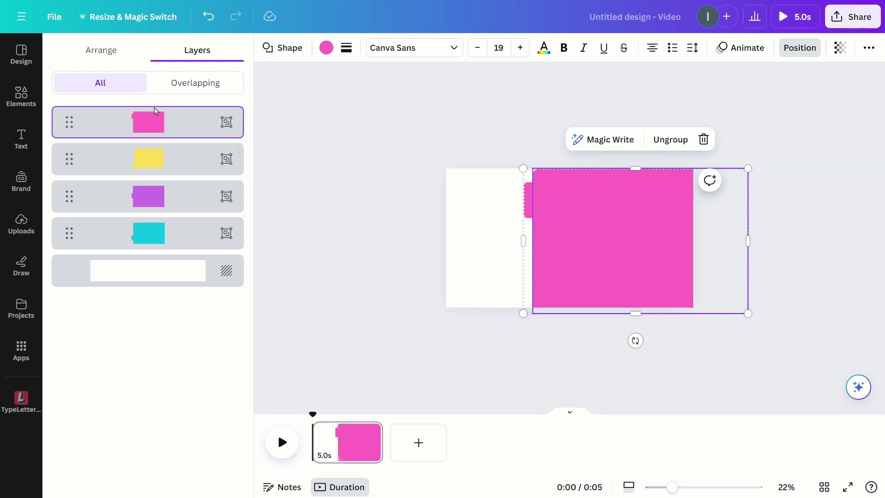
{"action": "left_click", "coordinate": [800, 47]}
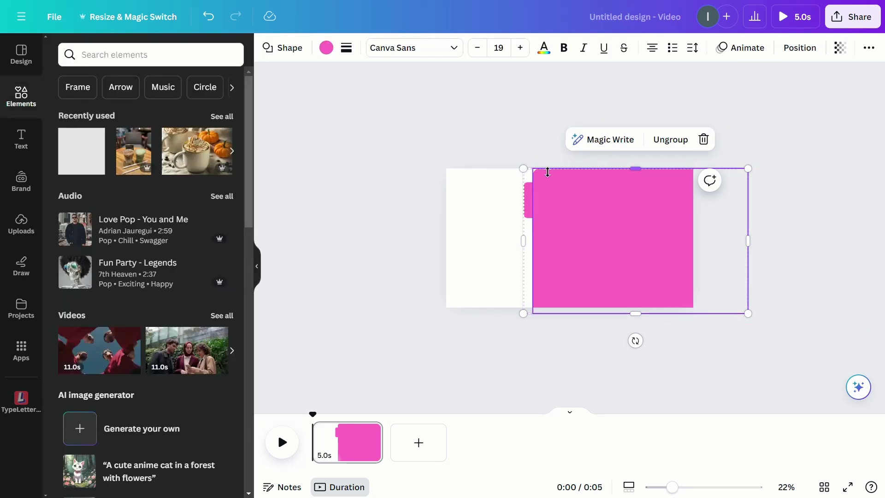
{"action": "left_click", "coordinate": [784, 47]}
{"action": "mouse_move", "coordinate": [193, 230]}
{"action": "left_mouse_down"}
{"action": "mouse_move", "coordinate": [191, 118]}
{"action": "mouse_move", "coordinate": [167, 199]}
{"action": "mouse_move", "coordinate": [182, 145]}
{"action": "mouse_move", "coordinate": [182, 159]}
{"action": "left_mouse_up"}
{"action": "left_click_drag", "start_coordinate": [177, 196], "coordinate": [189, 115]}
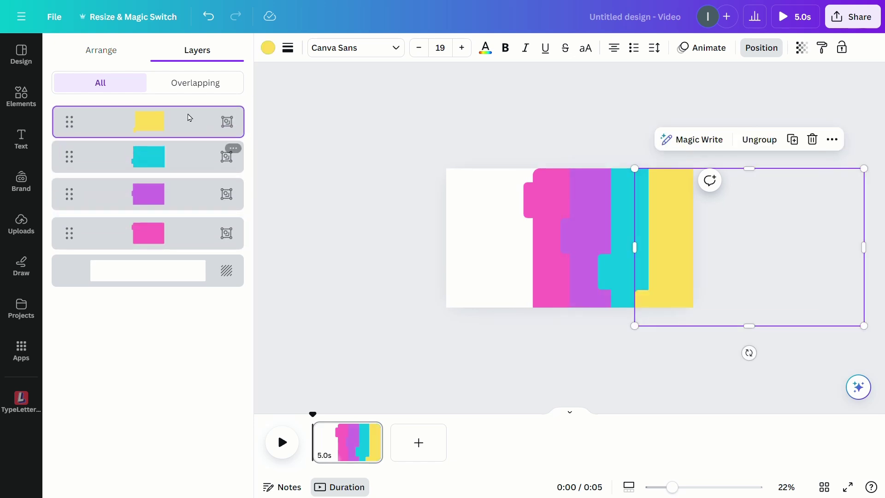
Step: Slide the cyan and purple stripes right to tuck behind the yellow one
{"action": "left_click", "coordinate": [381, 226]}
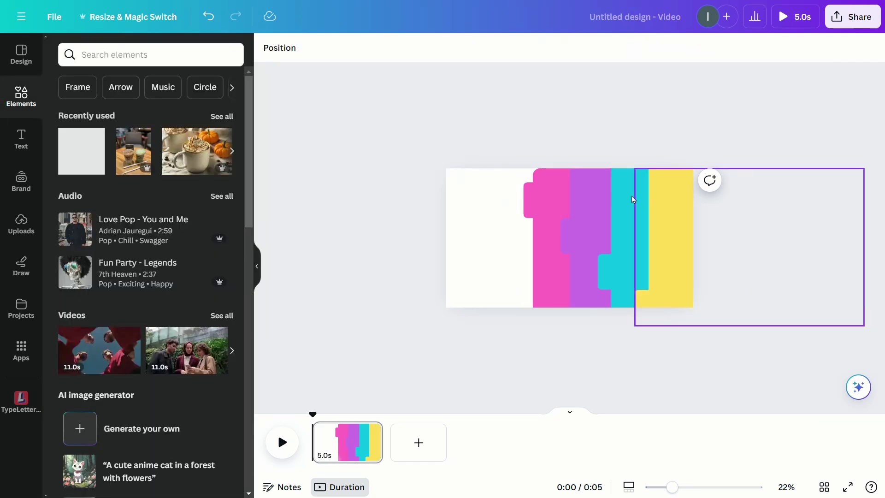
{"action": "left_click_drag", "start_coordinate": [629, 196], "coordinate": [658, 197]}
{"action": "left_click", "coordinate": [579, 192]}
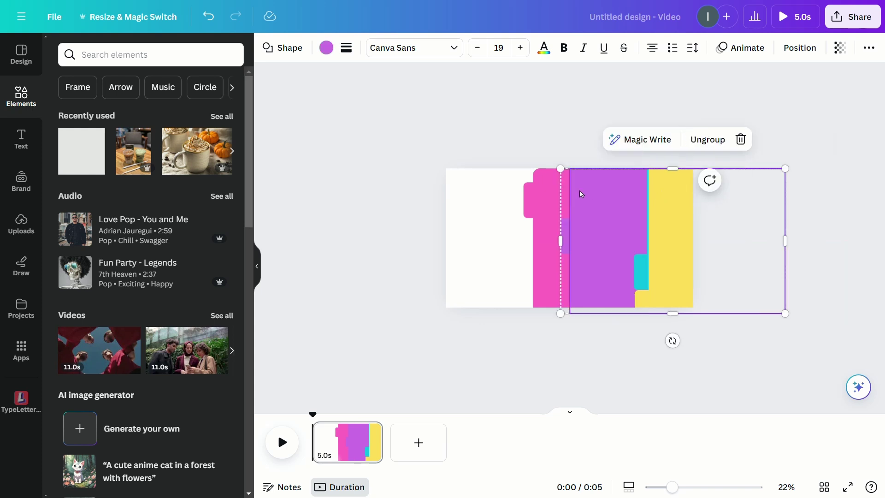
{"action": "left_click_drag", "start_coordinate": [580, 192], "coordinate": [662, 191]}
{"action": "left_click", "coordinate": [607, 186]}
Step: Tuck the pink stripe behind yellow and duplicate the first page
{"action": "left_click", "coordinate": [493, 199]}
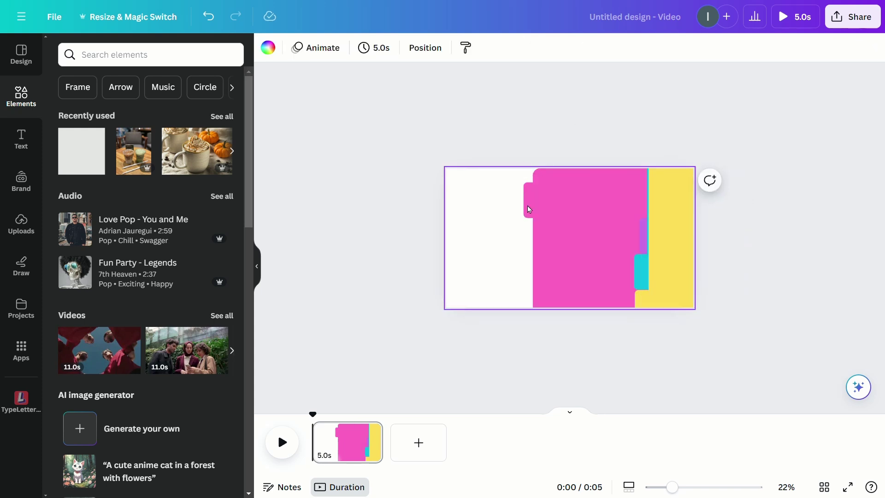
{"action": "mouse_move", "coordinate": [528, 205]}
{"action": "left_mouse_down"}
{"action": "mouse_move", "coordinate": [581, 221]}
{"action": "mouse_move", "coordinate": [674, 211]}
{"action": "left_mouse_up"}
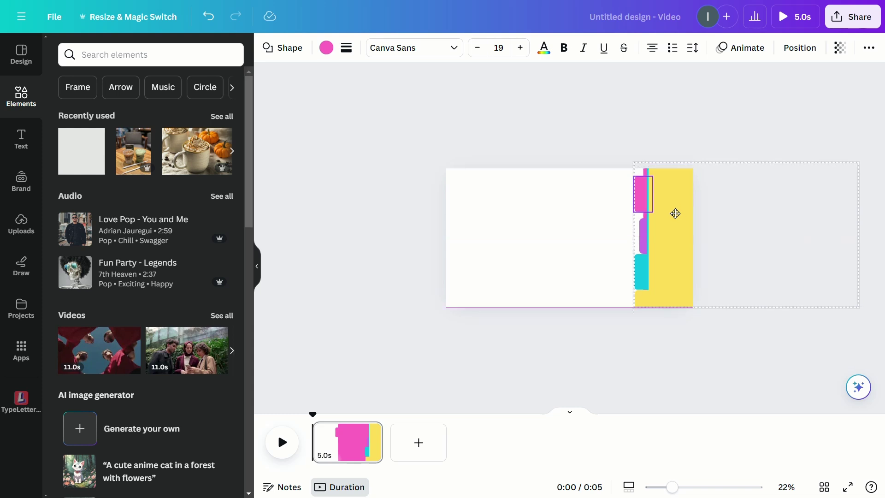
{"action": "left_click", "coordinate": [391, 413]}
{"action": "left_click", "coordinate": [370, 431]}
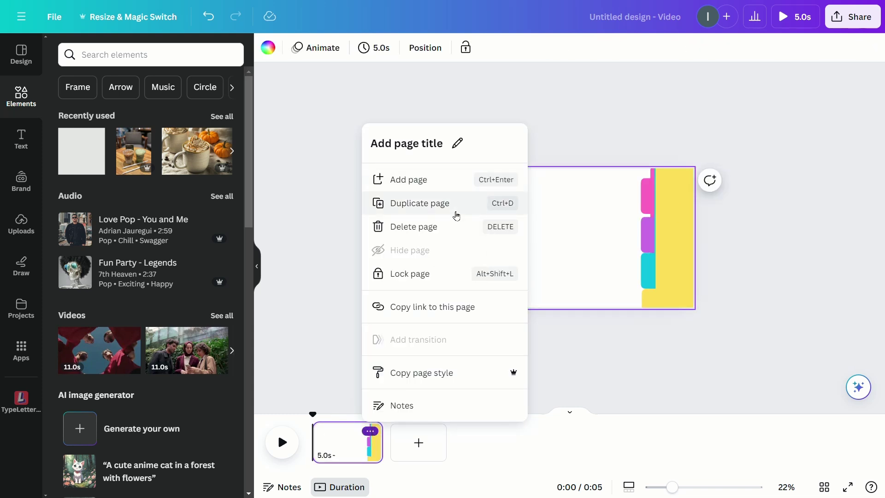
{"action": "left_click", "coordinate": [454, 207]}
Step: On page 2, slide the pink stripe left to cover the page, then duplicate it
{"action": "left_click", "coordinate": [652, 203]}
{"action": "left_click", "coordinate": [762, 47]}
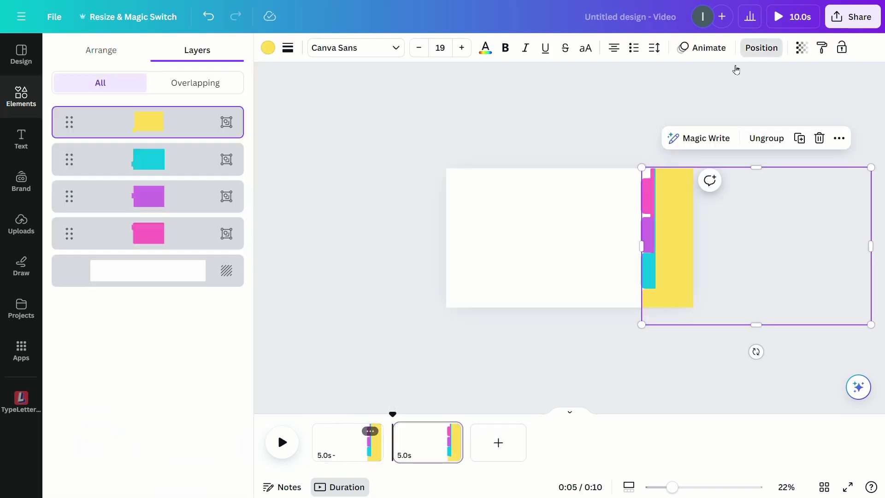
{"action": "left_click", "coordinate": [143, 232]}
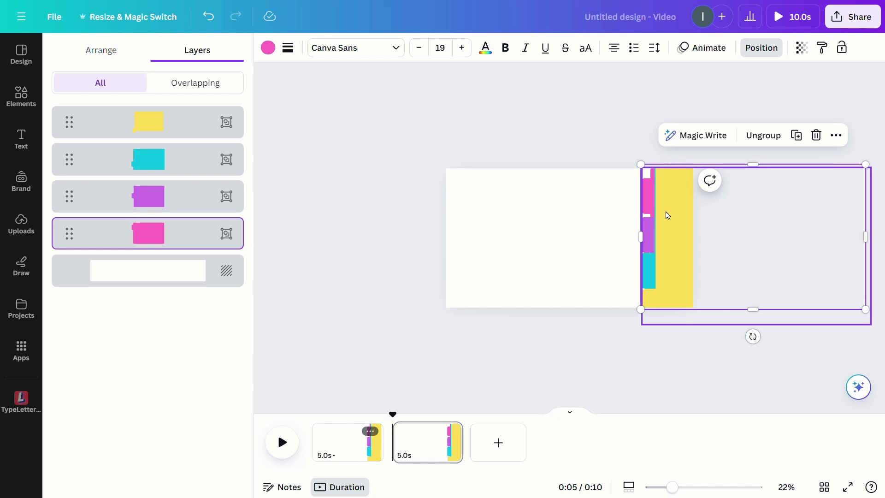
{"action": "left_click_drag", "start_coordinate": [667, 215], "coordinate": [490, 215]}
{"action": "left_click", "coordinate": [450, 432]}
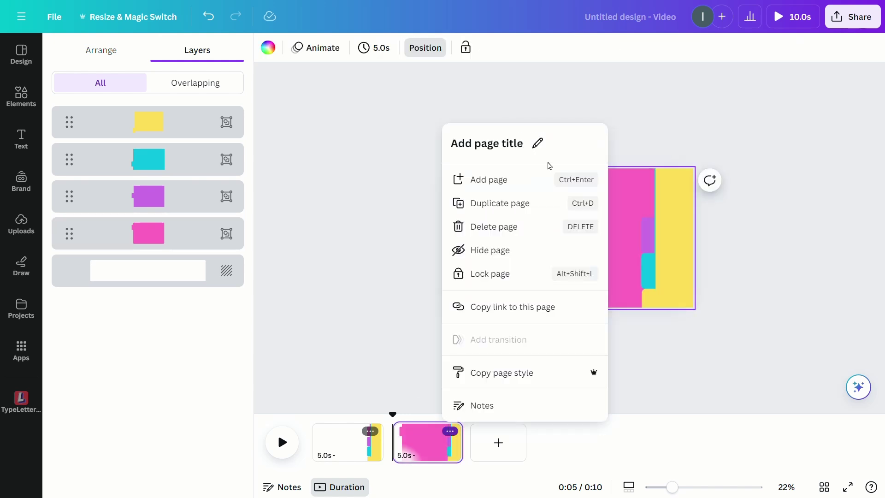
{"action": "left_click", "coordinate": [529, 213]}
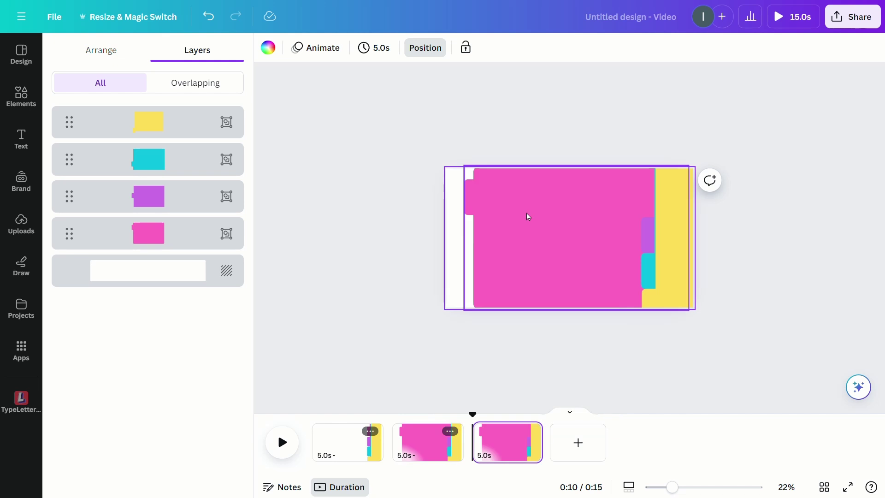
Step: On page 3, move the pink stripe back to the right edge and duplicate the page
{"action": "left_click_drag", "start_coordinate": [484, 229], "coordinate": [663, 226]}
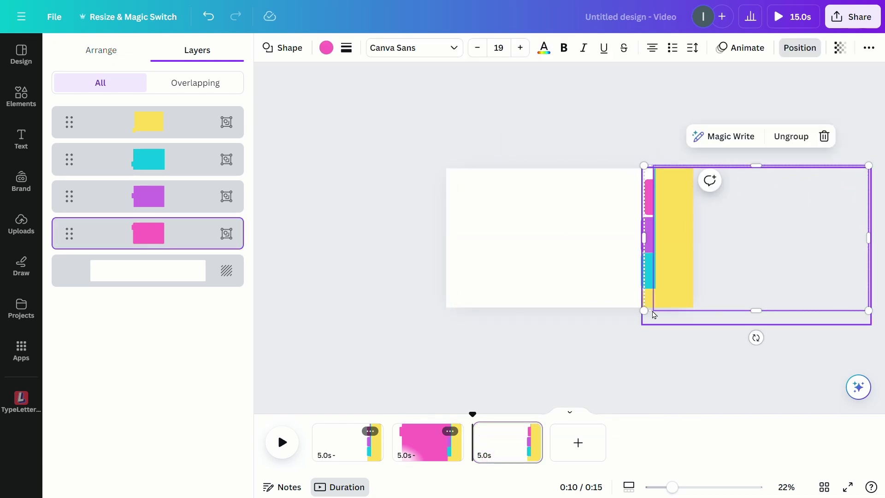
{"action": "left_click", "coordinate": [531, 432]}
{"action": "left_click", "coordinate": [586, 224]}
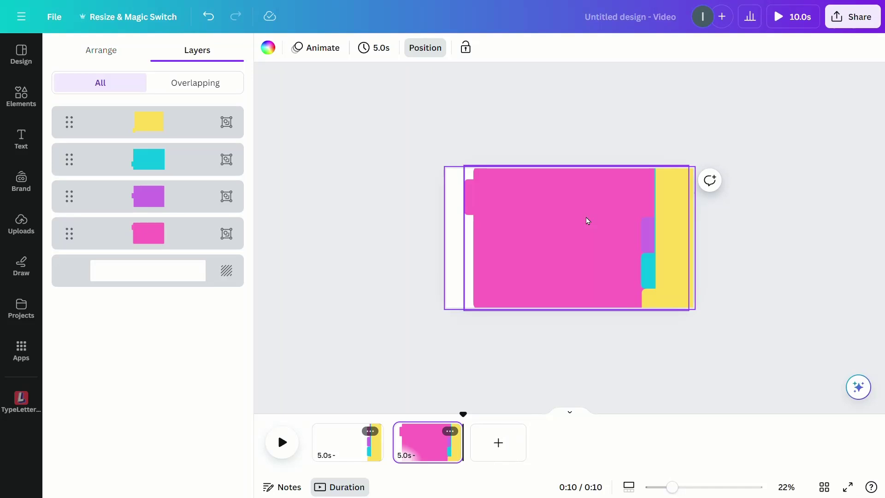
{"action": "key", "text": "ctrl+z"}
{"action": "left_click", "coordinate": [531, 432]}
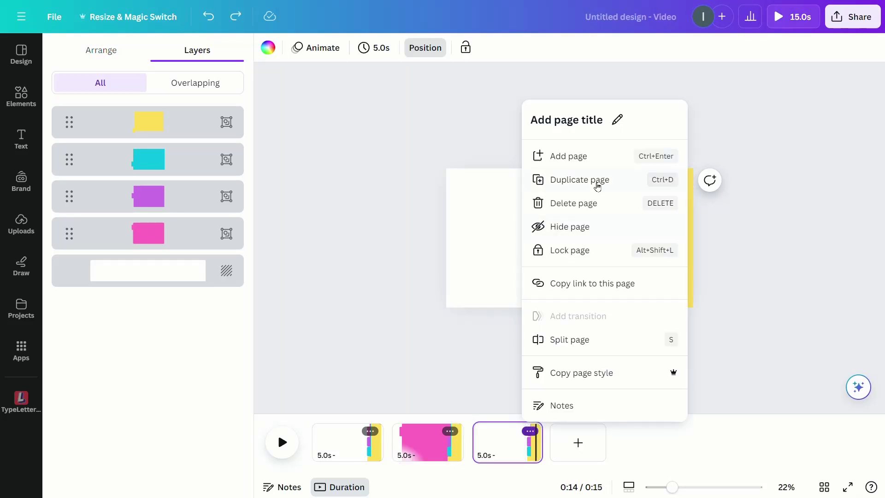
{"action": "left_click", "coordinate": [596, 179]}
Step: On page 4, slide purple left across the page and layer pink above it
{"action": "left_click", "coordinate": [149, 207]}
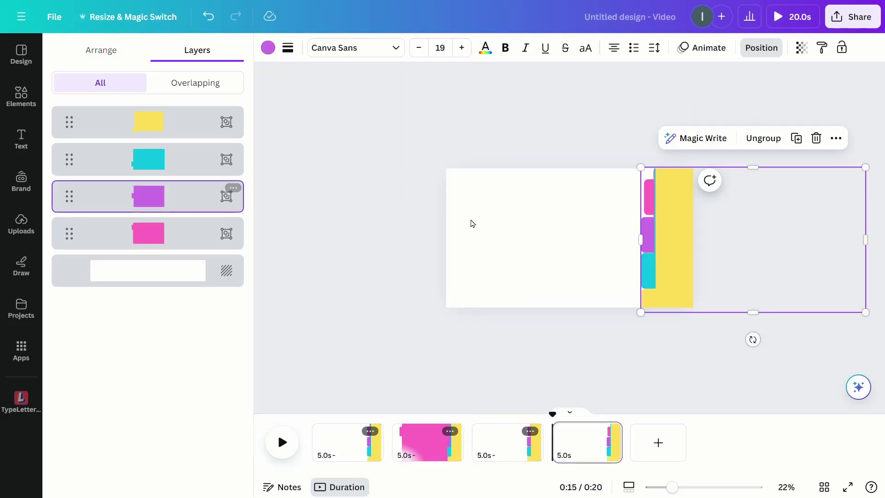
{"action": "left_click_drag", "start_coordinate": [678, 228], "coordinate": [504, 228]}
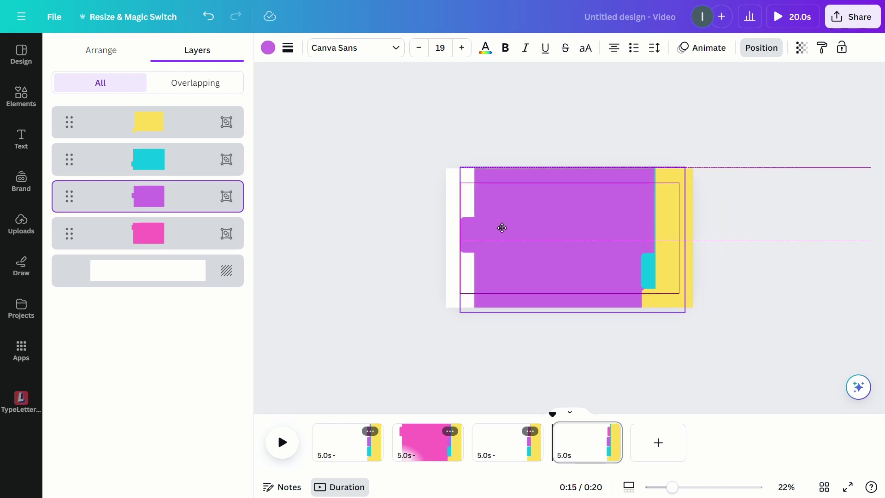
{"action": "left_click_drag", "start_coordinate": [502, 228], "coordinate": [502, 228]}
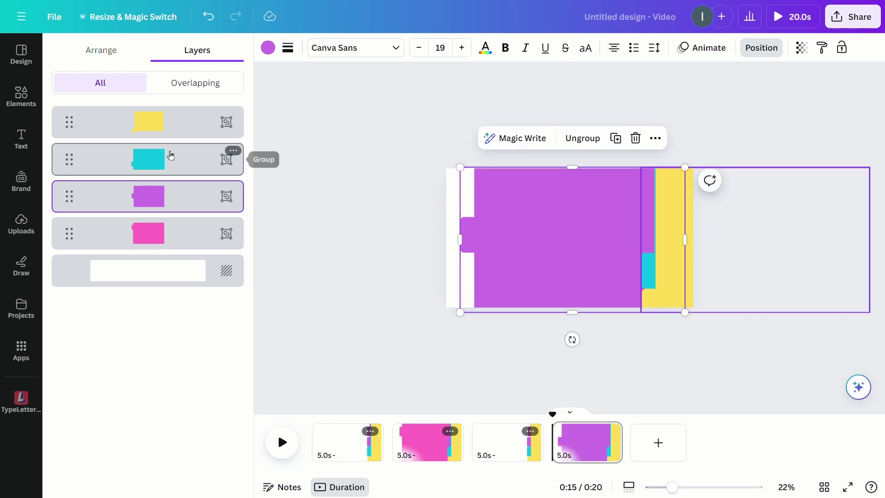
{"action": "left_click_drag", "start_coordinate": [155, 246], "coordinate": [169, 196]}
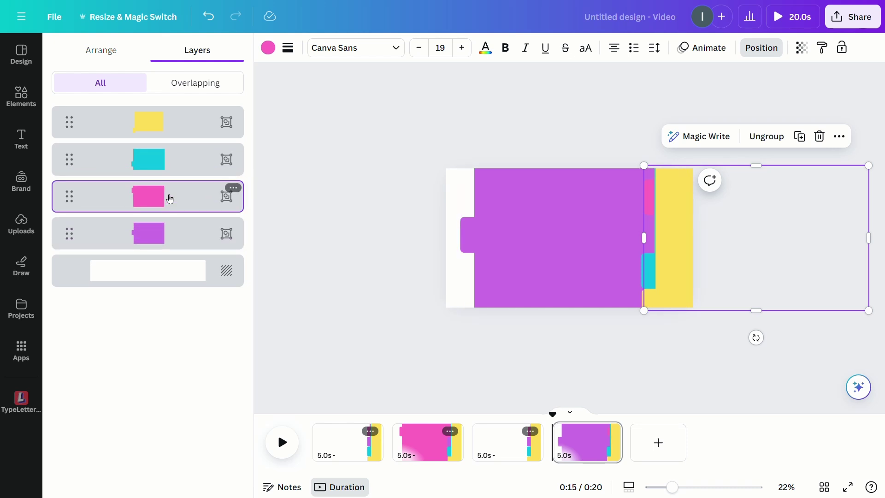
Step: Apply the Match & Move transition between the pages
{"action": "left_click", "coordinate": [556, 418]}
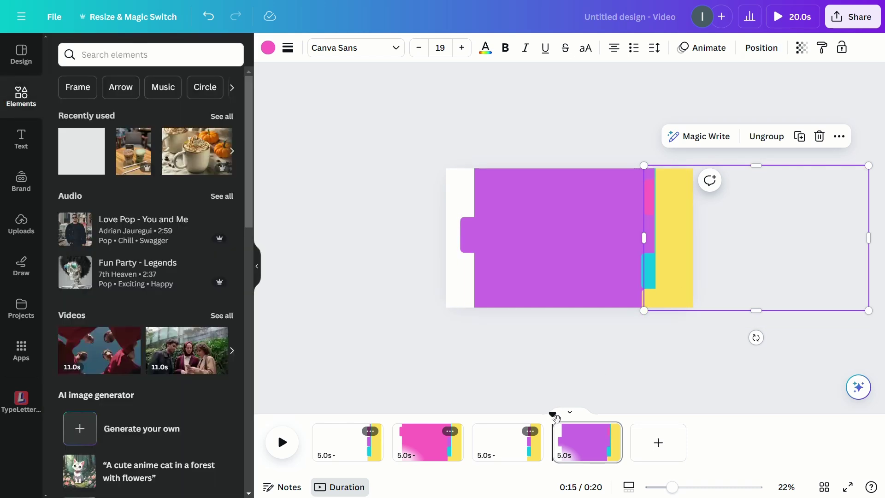
{"action": "left_click_drag", "start_coordinate": [559, 423], "coordinate": [313, 420]}
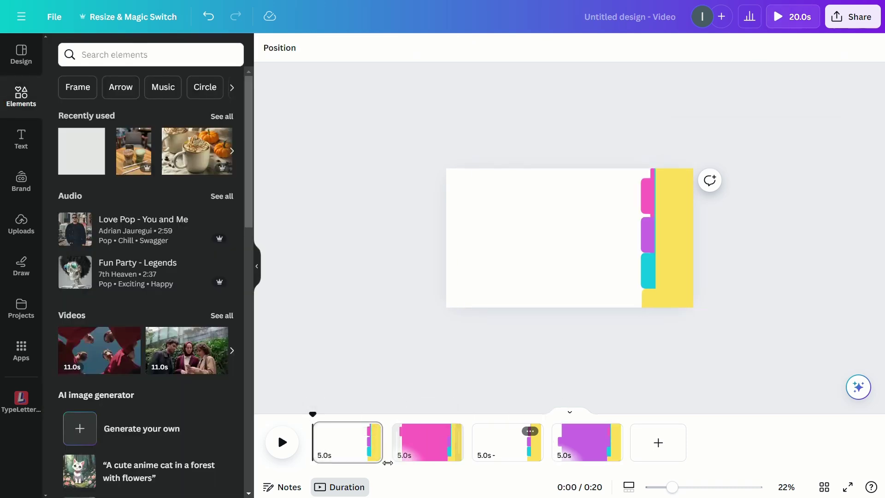
{"action": "left_click", "coordinate": [387, 448]}
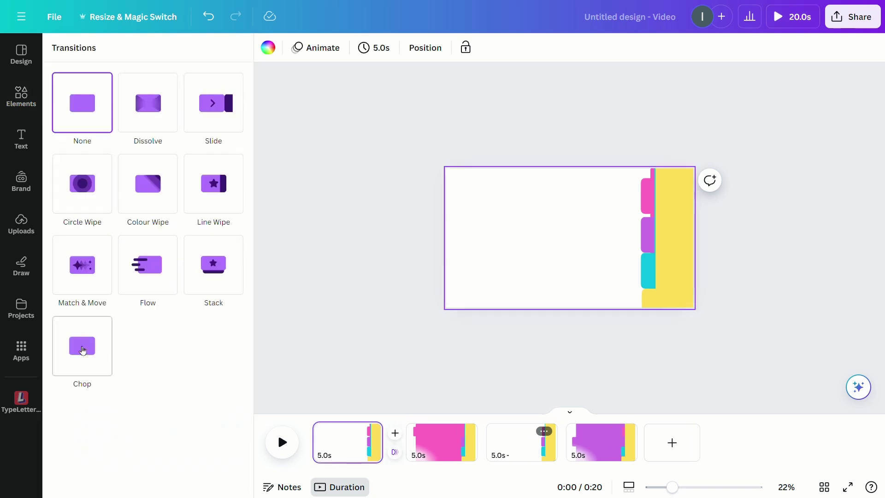
{"action": "left_click", "coordinate": [80, 257]}
Step: Trim the pages to 2.1s, 2.0s, 0.7s and 1.9s in the timeline
{"action": "left_click_drag", "start_coordinate": [379, 443], "coordinate": [352, 442]}
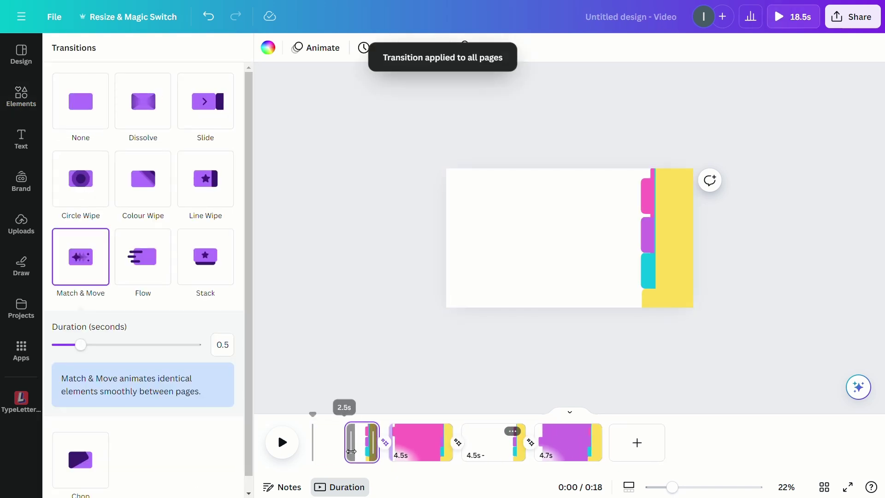
{"action": "left_click_drag", "start_coordinate": [429, 460], "coordinate": [402, 460]}
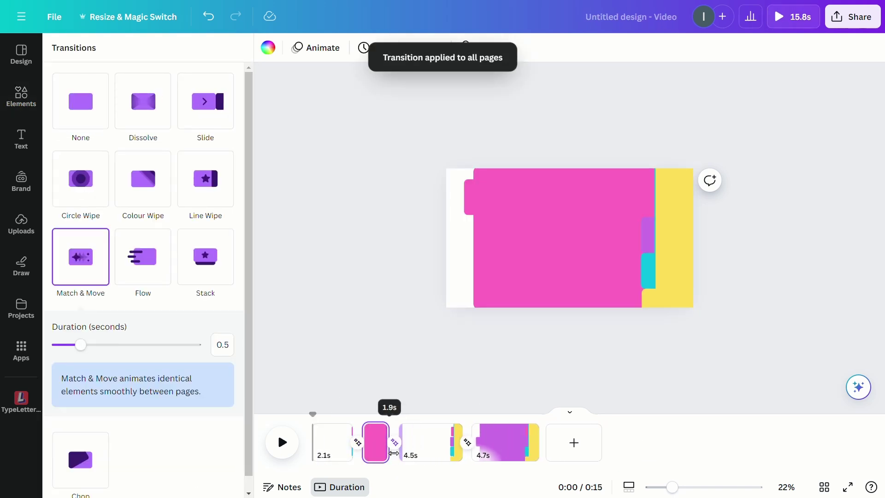
{"action": "left_click_drag", "start_coordinate": [475, 456], "coordinate": [423, 457]}
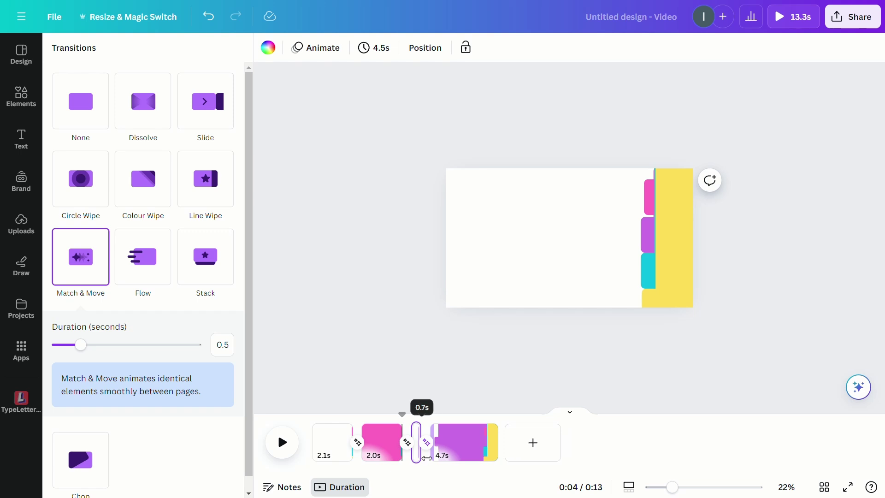
{"action": "left_click_drag", "start_coordinate": [530, 459], "coordinate": [502, 459]}
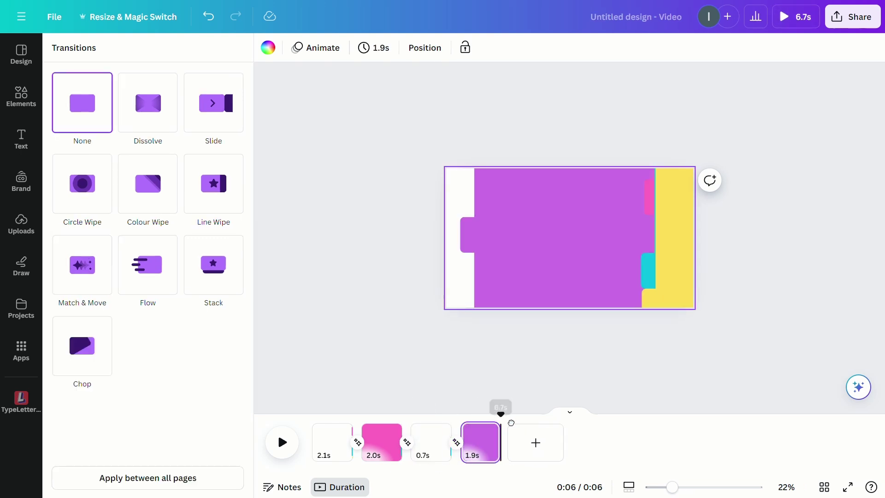
{"action": "left_click", "coordinate": [285, 456]}
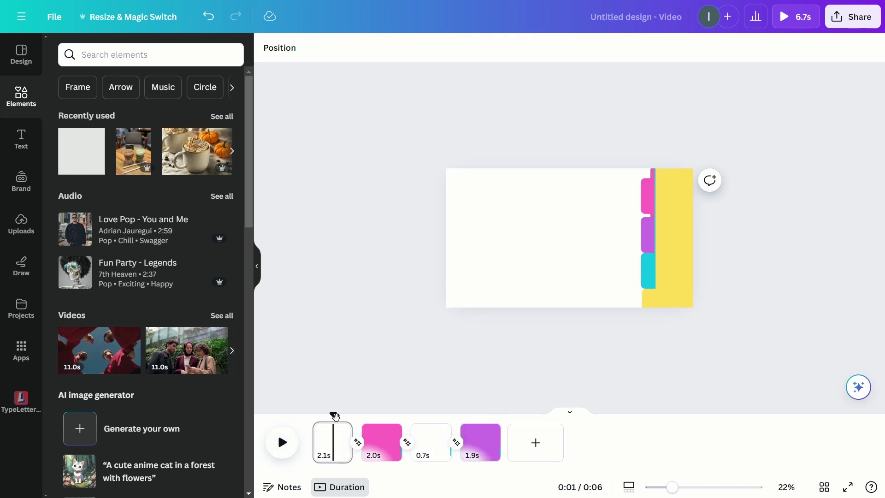
Step: Search 'monuments' photos and add a small Colosseum photo to the pink page
{"action": "left_click_drag", "start_coordinate": [334, 415], "coordinate": [398, 422]}
{"action": "left_click", "coordinate": [118, 55]}
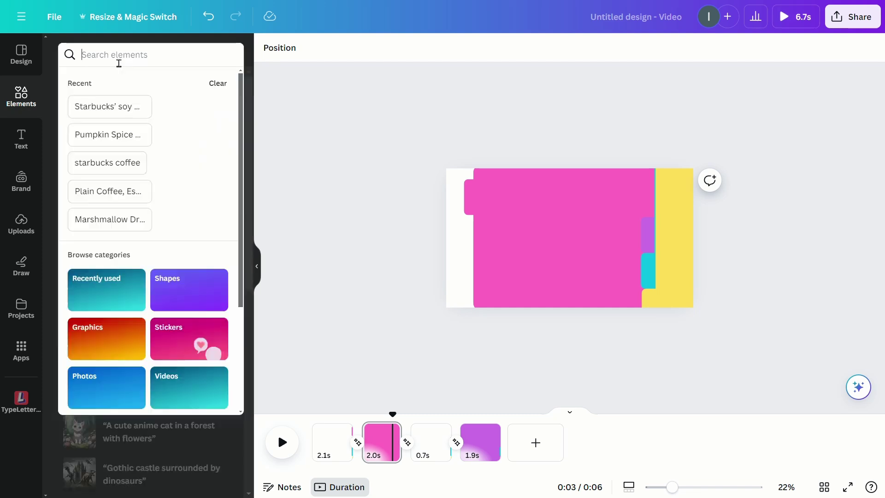
{"action": "type", "text": "monuments"}
{"action": "key", "text": "Return"}
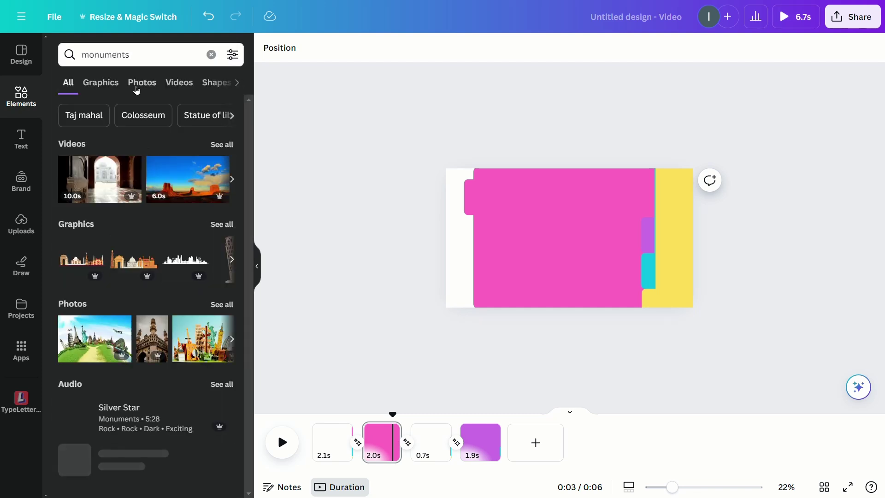
{"action": "left_click", "coordinate": [142, 82]}
{"action": "scroll", "coordinate": [189, 350], "scroll_direction": "down", "scroll_amount": 3}
{"action": "scroll", "coordinate": [190, 350], "scroll_direction": "down", "scroll_amount": 3}
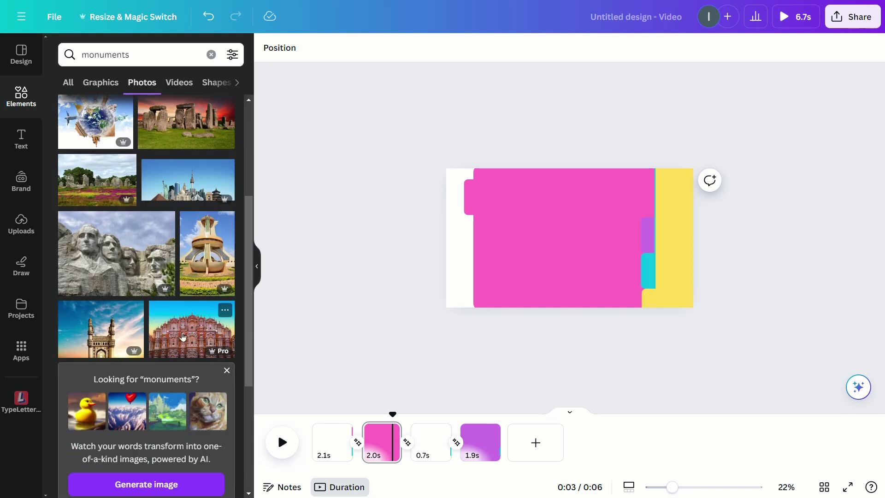
{"action": "scroll", "coordinate": [146, 280], "scroll_direction": "down", "scroll_amount": 5}
{"action": "scroll", "coordinate": [145, 280], "scroll_direction": "down", "scroll_amount": 5}
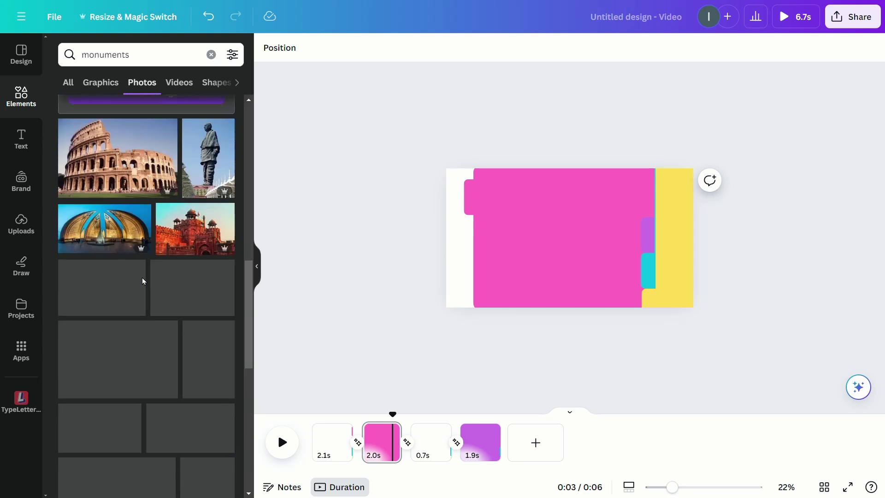
{"action": "left_click", "coordinate": [118, 157]}
{"action": "mouse_move", "coordinate": [655, 183]}
{"action": "left_mouse_down"}
{"action": "mouse_move", "coordinate": [570, 237]}
{"action": "mouse_move", "coordinate": [572, 199]}
{"action": "mouse_move", "coordinate": [569, 210]}
{"action": "left_mouse_up"}
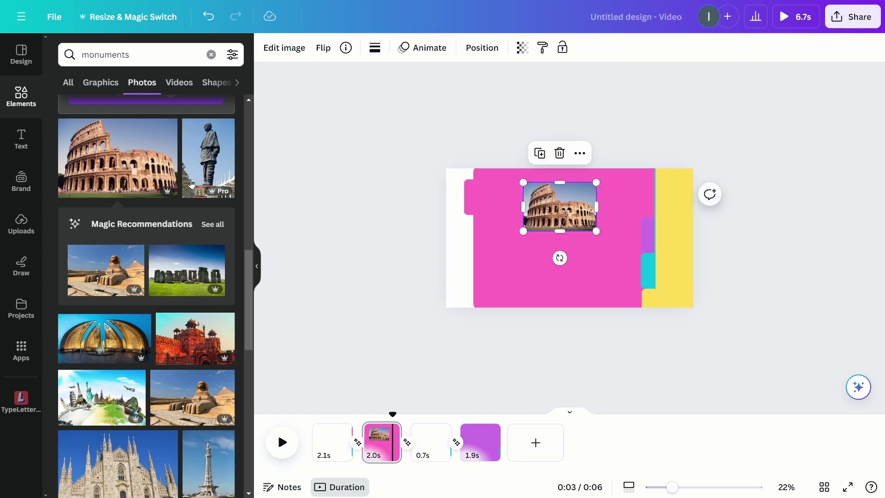
Step: Generate lorem ipsum filler text with the Lorem Ipsum app
{"action": "left_click", "coordinate": [21, 350]}
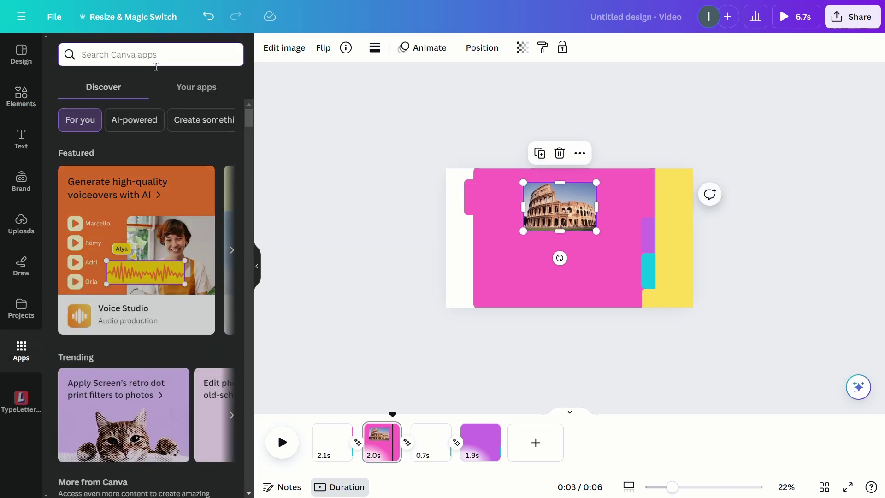
{"action": "type", "text": "lorem"}
{"action": "key", "text": "Return"}
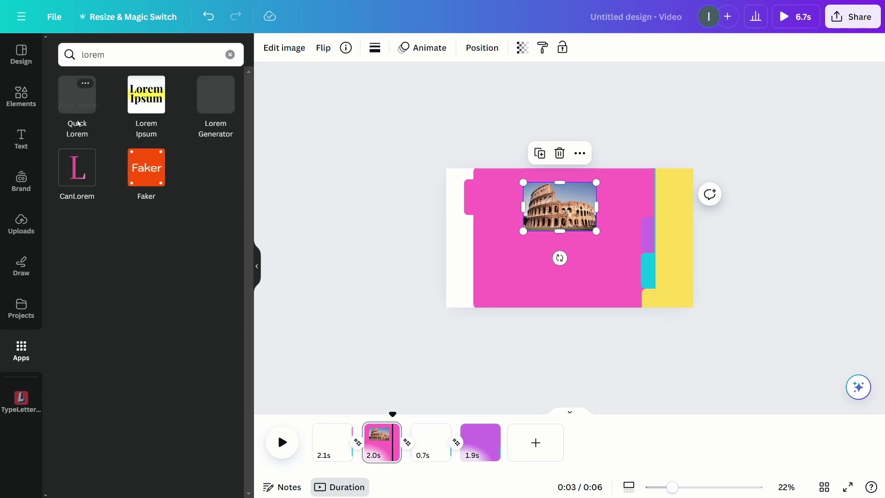
{"action": "left_click", "coordinate": [137, 114]}
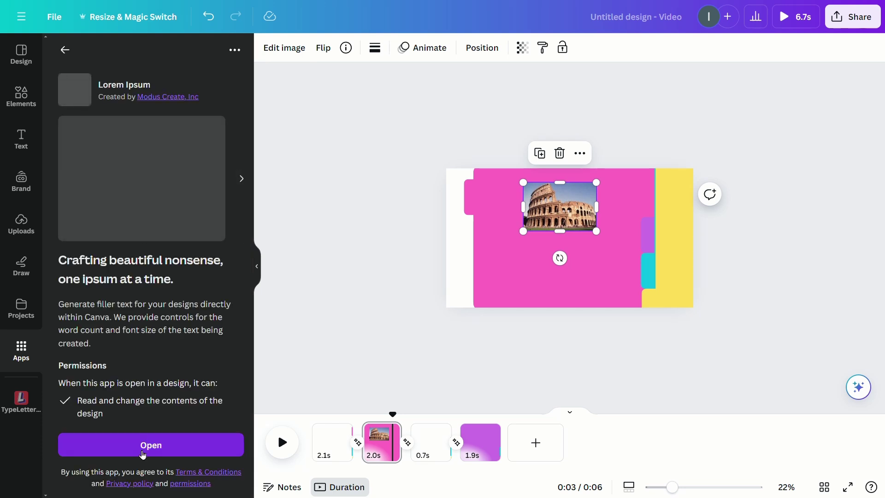
{"action": "left_click", "coordinate": [150, 444]}
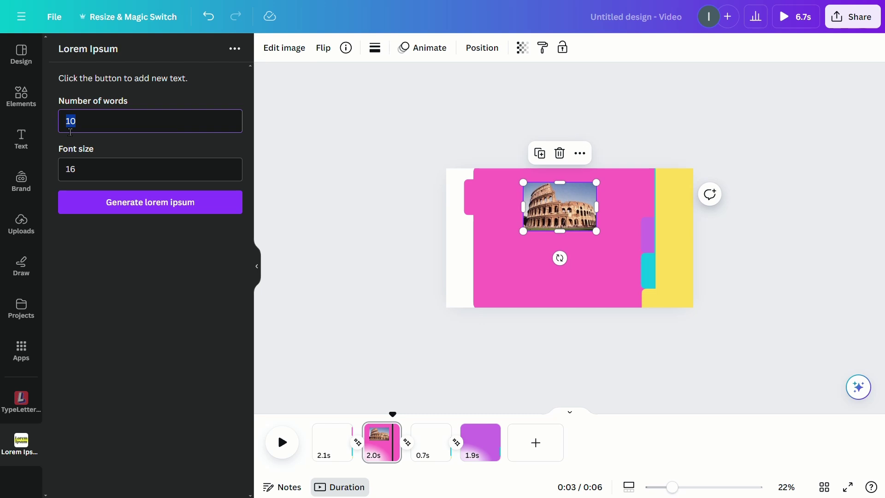
{"action": "left_click", "coordinate": [208, 211]}
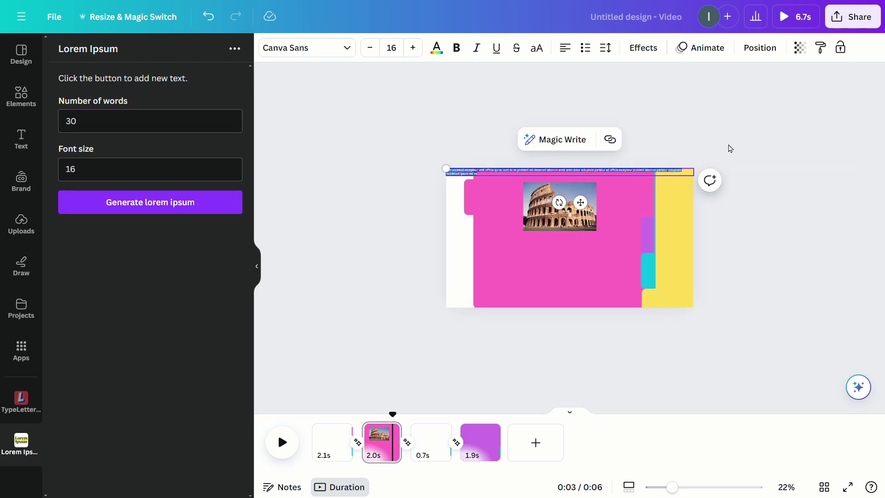
Step: Narrow the lorem ipsum text, place it beneath the Colosseum photo and make it white
{"action": "mouse_move", "coordinate": [694, 172]}
{"action": "left_mouse_down"}
{"action": "mouse_move", "coordinate": [502, 180]}
{"action": "mouse_move", "coordinate": [548, 278]}
{"action": "mouse_move", "coordinate": [639, 245]}
{"action": "left_mouse_up"}
{"action": "left_click_drag", "start_coordinate": [594, 257], "coordinate": [592, 259]}
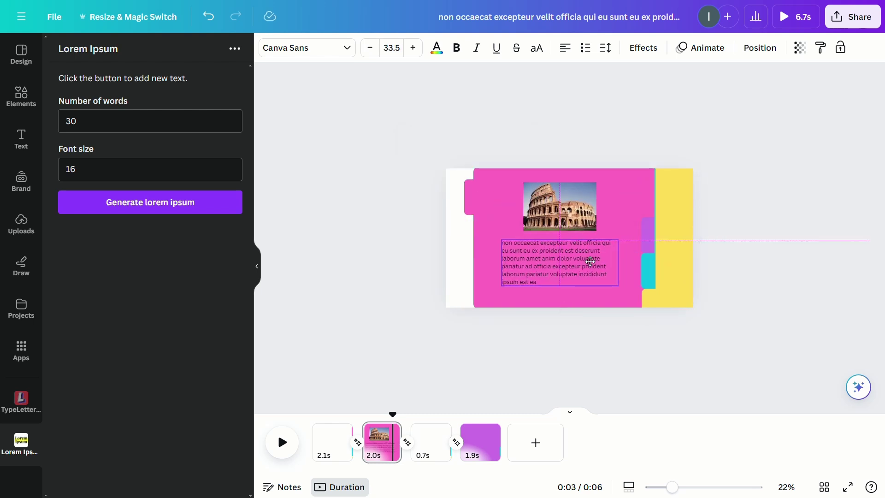
{"action": "left_click", "coordinate": [437, 47]}
{"action": "left_click", "coordinate": [225, 355]}
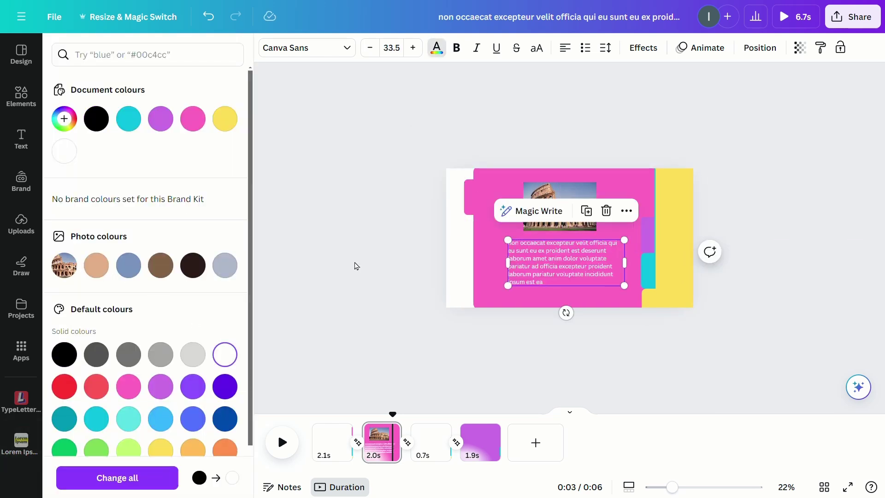
{"action": "left_click", "coordinate": [356, 263]}
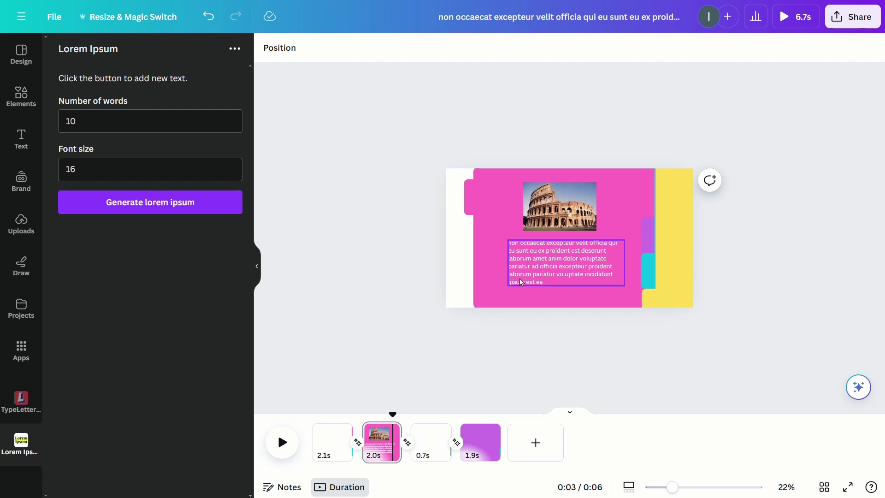
Step: Delay the photo and text appearance by trimming their timing bars' left edges
{"action": "left_click", "coordinate": [560, 203]}
{"action": "right_click", "coordinate": [575, 205]}
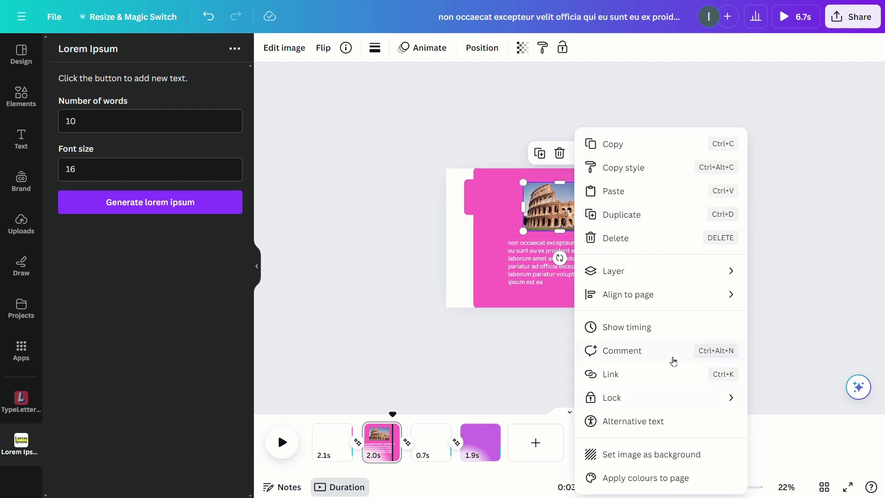
{"action": "left_click", "coordinate": [664, 326]}
{"action": "left_click_drag", "start_coordinate": [357, 427], "coordinate": [380, 435]}
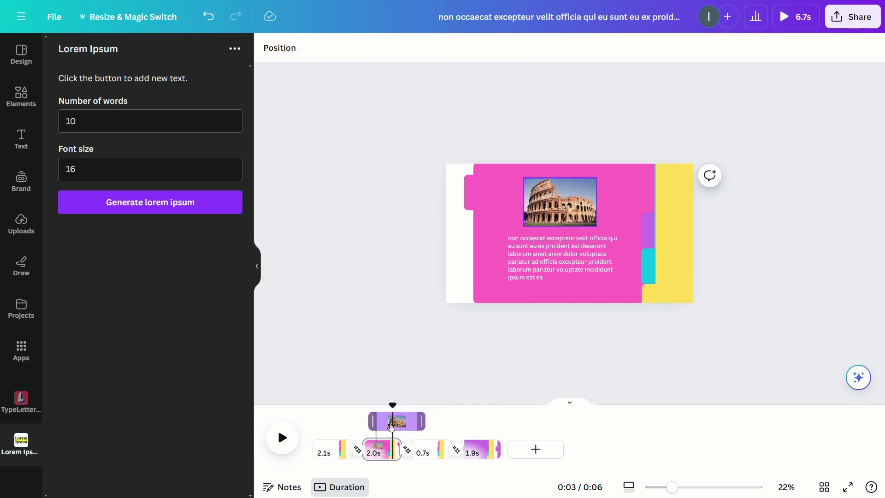
{"action": "left_click", "coordinate": [529, 275]}
{"action": "mouse_move", "coordinate": [359, 400]}
{"action": "left_mouse_down"}
{"action": "mouse_move", "coordinate": [369, 400]}
{"action": "mouse_move", "coordinate": [341, 396]}
{"action": "left_mouse_up"}
{"action": "left_click", "coordinate": [534, 313]}
Step: Give the Colosseum photo a Pan animation, replacing Rise, and adjust the pan direction
{"action": "key", "text": "space"}
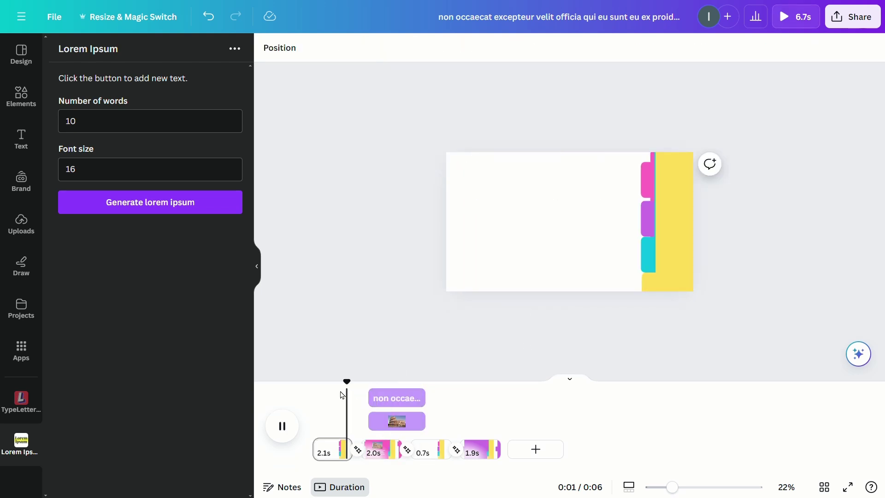
{"action": "left_click", "coordinate": [400, 422]}
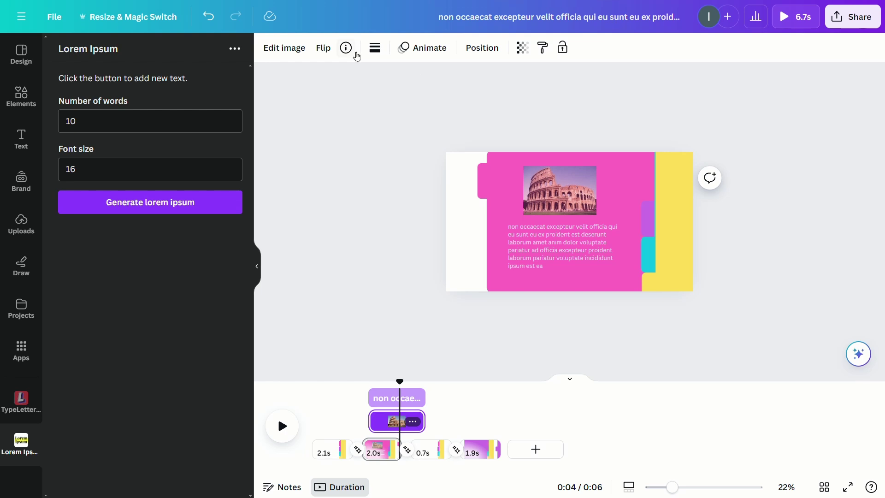
{"action": "left_click", "coordinate": [588, 203]}
{"action": "left_click", "coordinate": [393, 413]}
{"action": "left_click", "coordinate": [566, 187]}
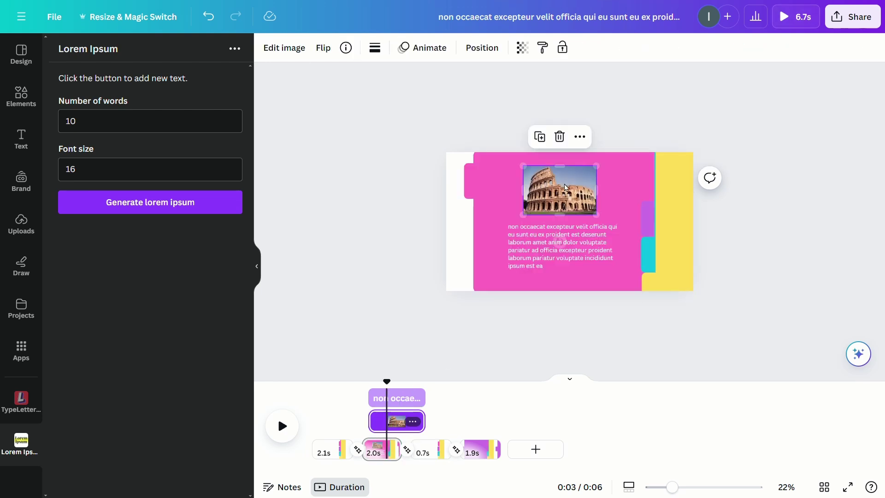
{"action": "left_click", "coordinate": [415, 47]}
{"action": "left_click", "coordinate": [83, 249]}
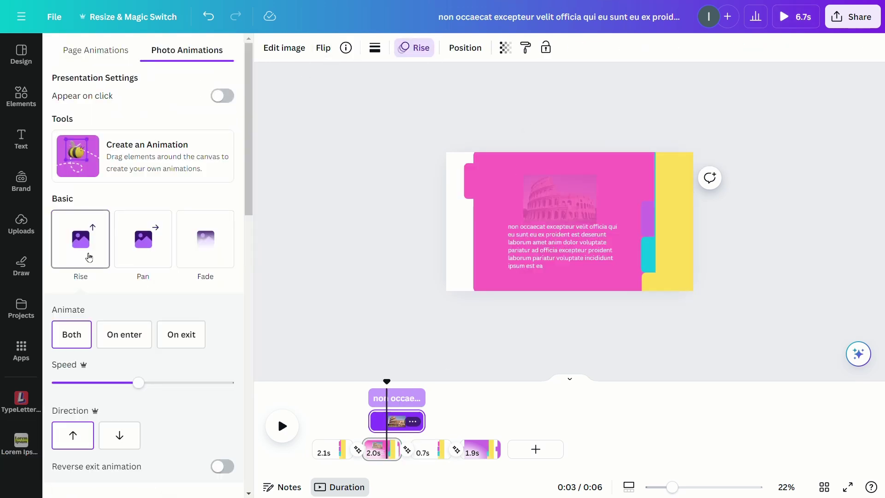
{"action": "left_click", "coordinate": [143, 240]}
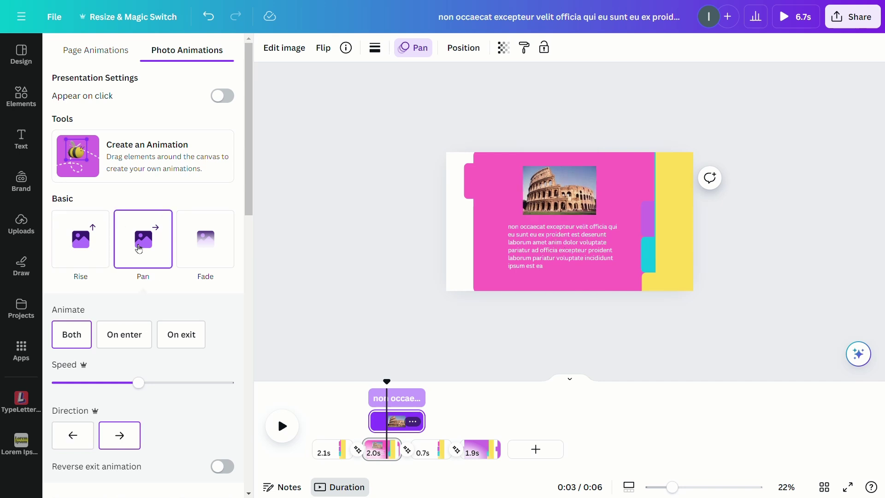
{"action": "left_click", "coordinate": [74, 435]}
Step: Give the lorem ipsum text a Fade animation
{"action": "left_click", "coordinate": [528, 251]}
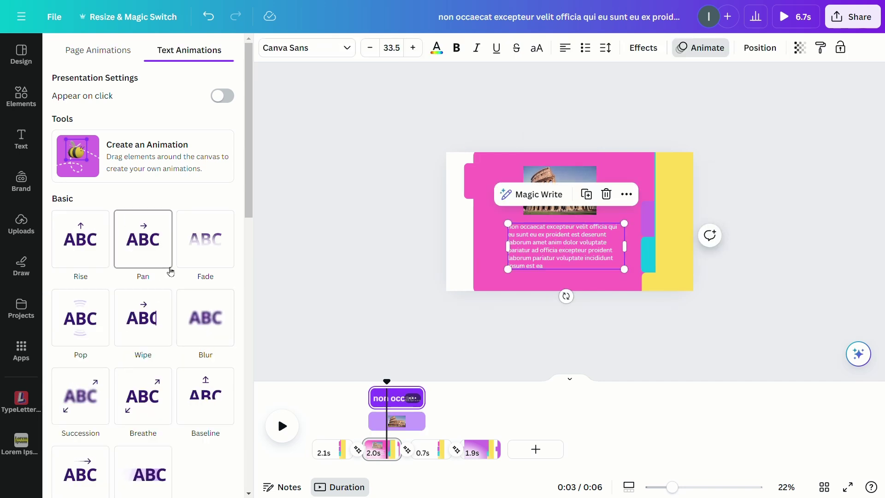
{"action": "scroll", "coordinate": [170, 277], "scroll_direction": "down", "scroll_amount": 2}
{"action": "left_click", "coordinate": [221, 159]}
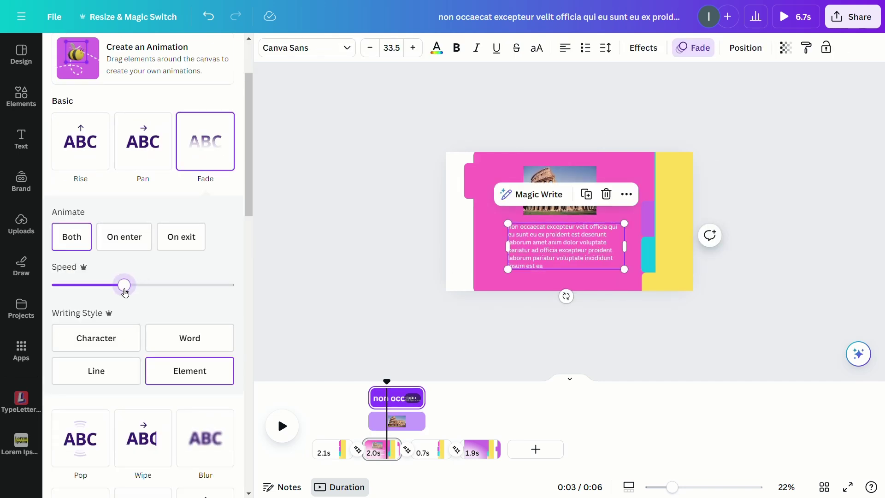
Step: Replay the video from slightly earlier to preview the new animations
{"action": "left_click_drag", "start_coordinate": [388, 382], "coordinate": [376, 390]}
{"action": "left_click", "coordinate": [290, 438]}
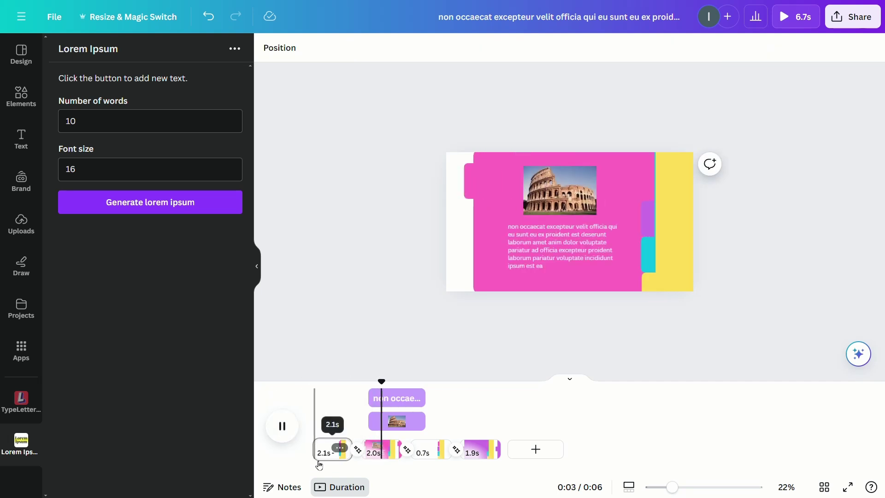
{"action": "key", "text": "space"}
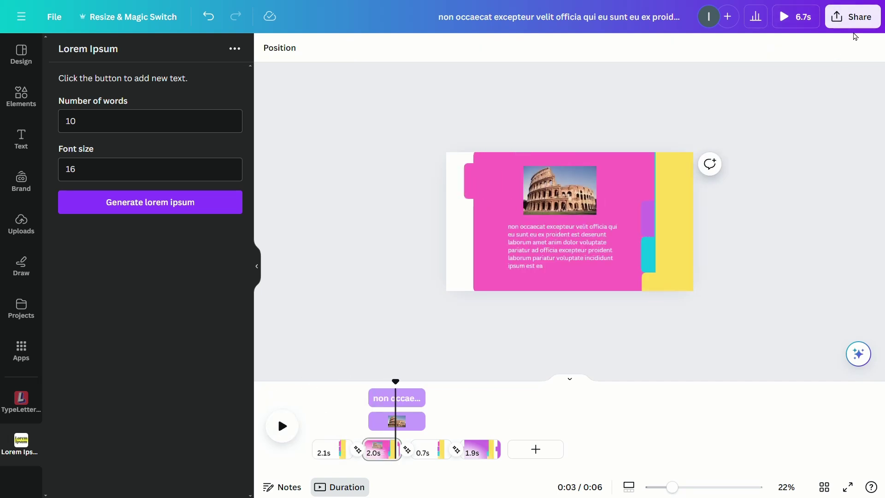